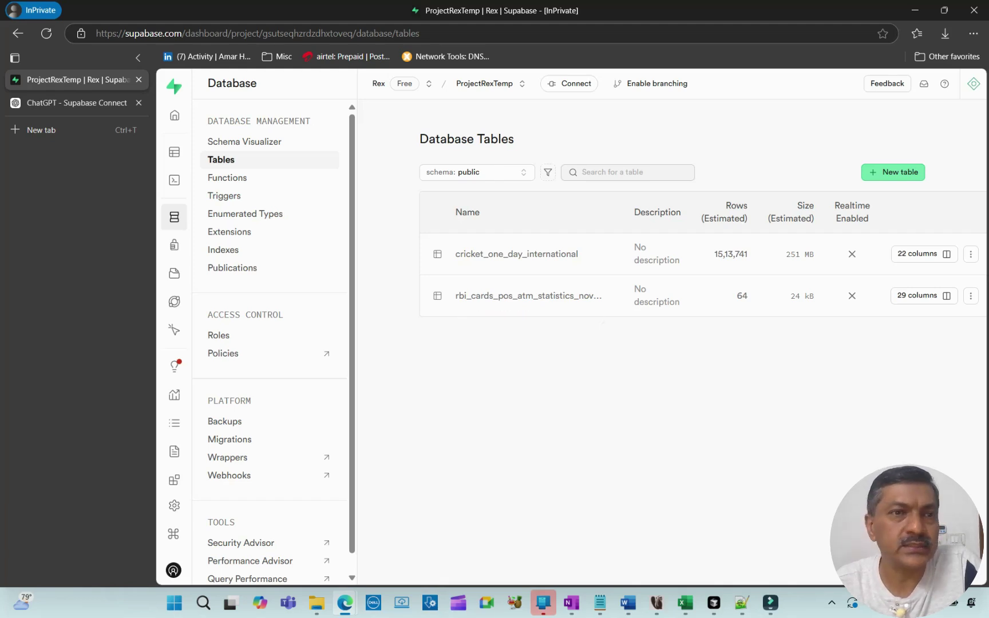
# Step: Open the Supabase Connect chat and ask what kinds of data and analyses it offers
pyautogui.click(77, 102)
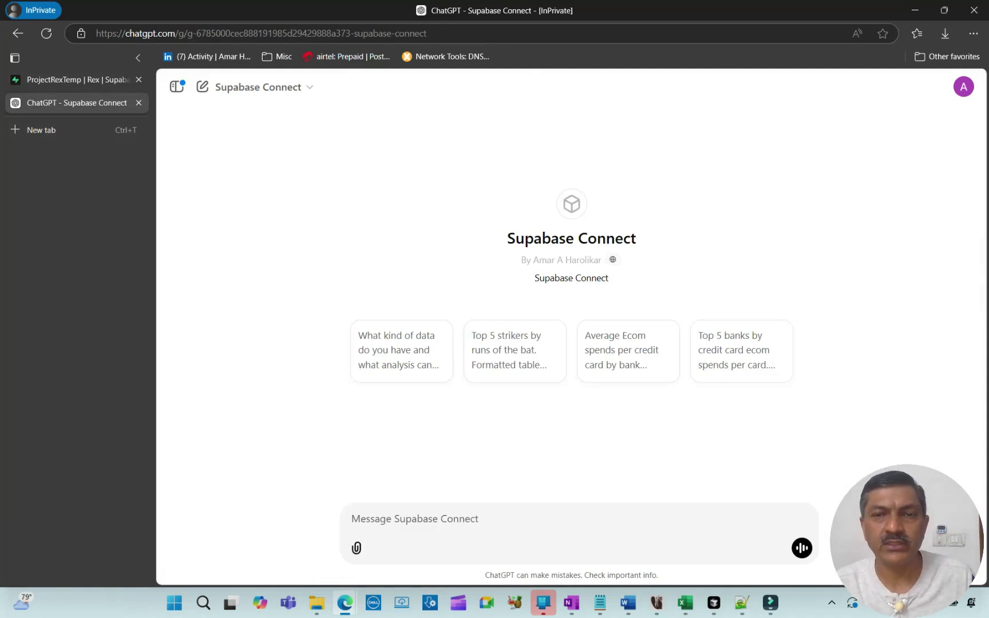
pyautogui.click(401, 351)
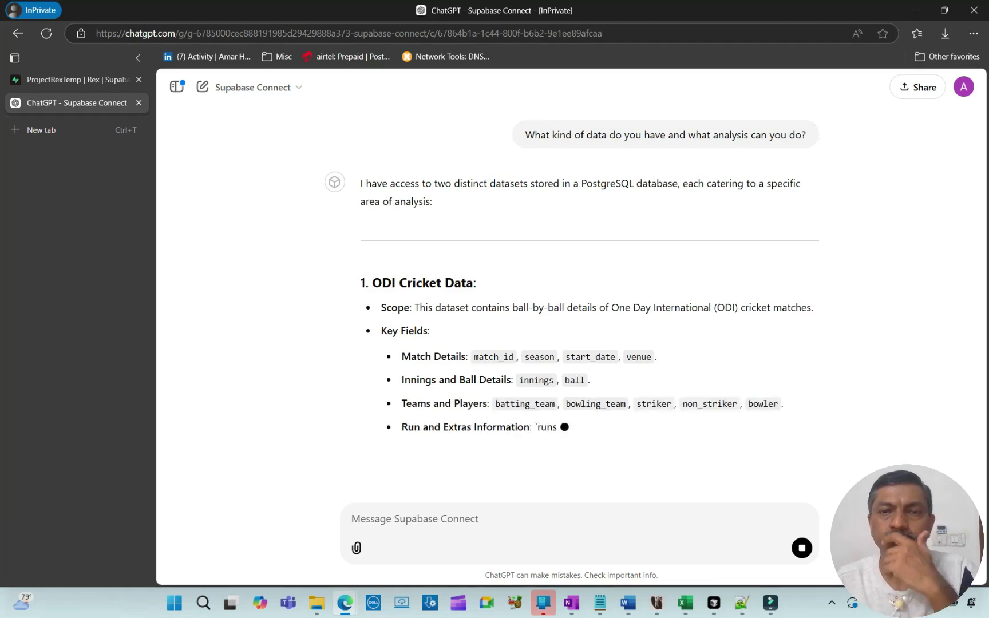
pyautogui.scroll(-6, 573, 344)
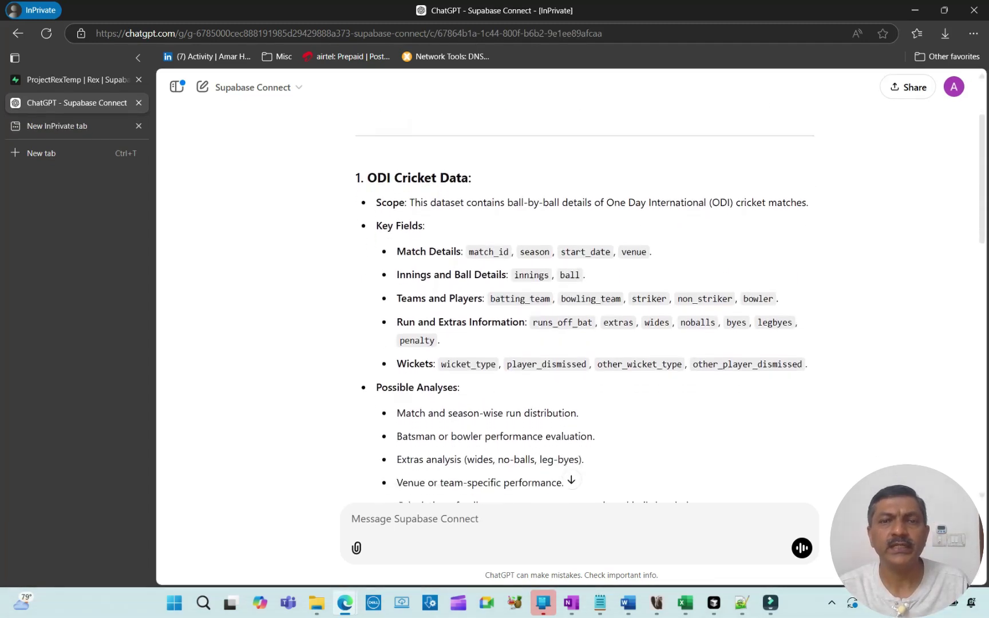
# Step: Request a table and bar chart of the top 5 strikers by total runs
pyautogui.scroll(-8, 573, 343)
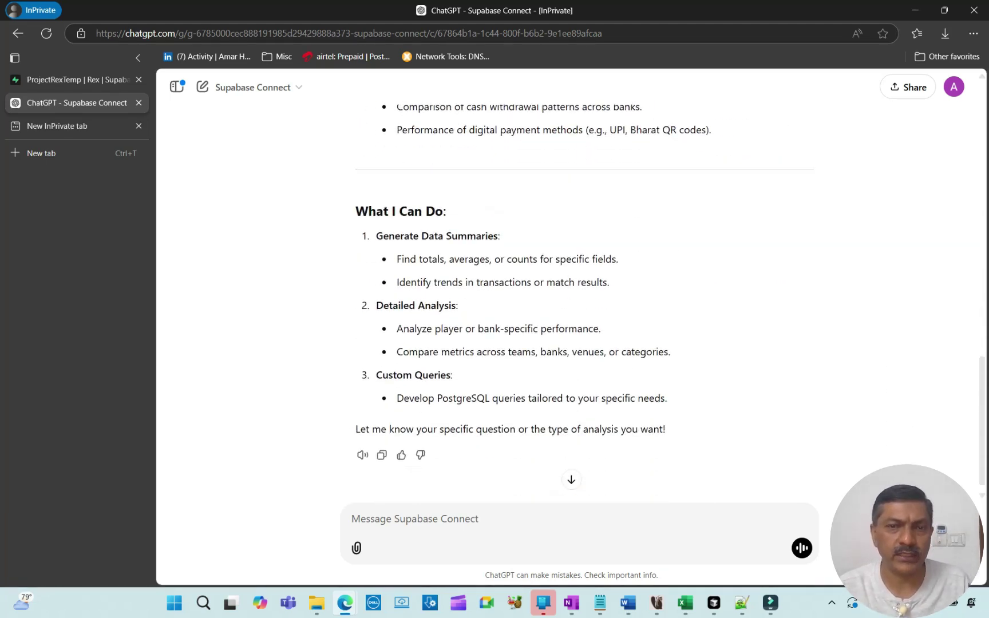
pyautogui.write('Top 5 strikers by runs of the bat. In table format plus a chart')
pyautogui.press('Return')
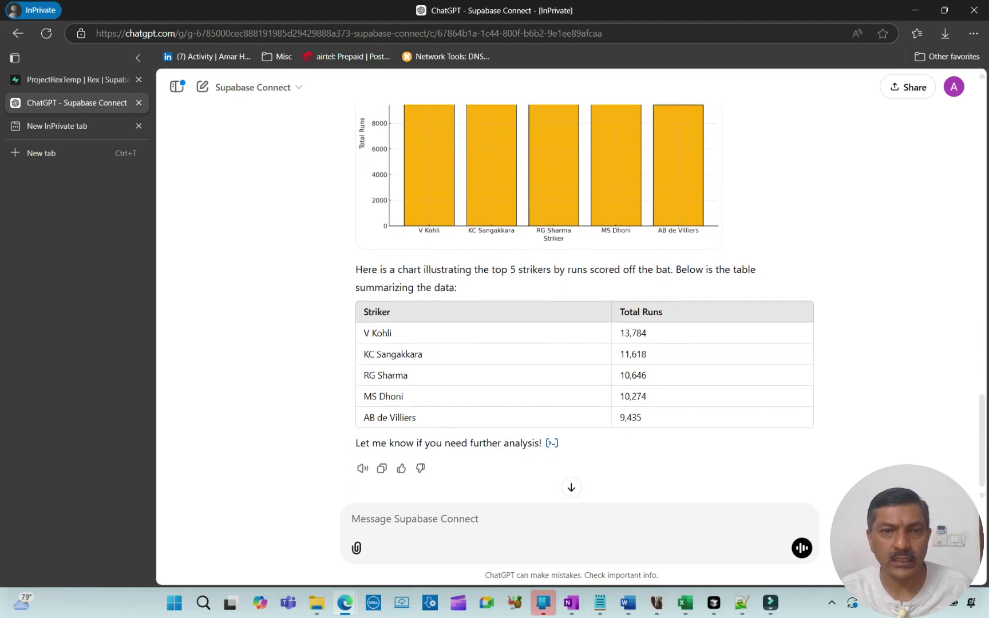
# Step: Ask for average e-commerce spend per credit card by bank, reviewing table, chart and chi-square (χ² 4505290.28)
pyautogui.write('Average Ecom spends per credit card by bank category. Share in nicely formatted table - show totals and average. Plus a chart of Average spends. Then run a Chi Square on the table - remove nulls.')
pyautogui.press('Return')
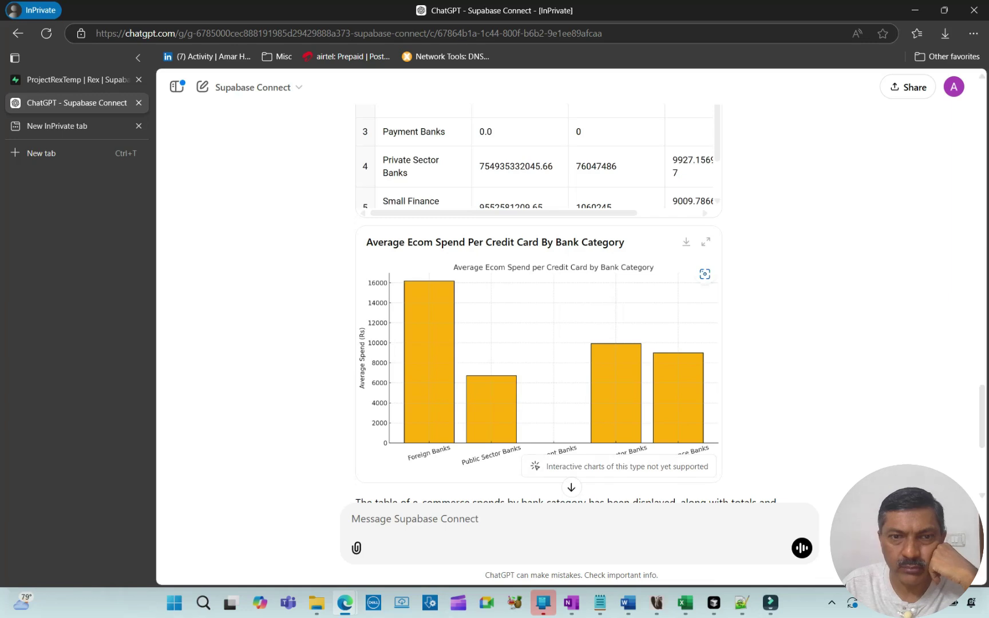
pyautogui.scroll(-3, 567, 303)
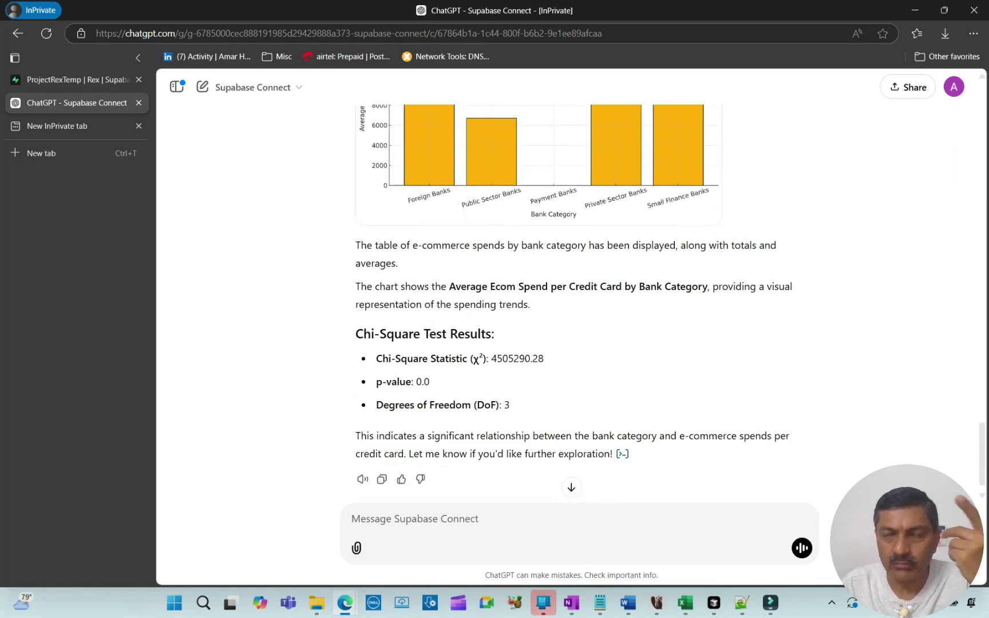
pyautogui.scroll(2, 567, 303)
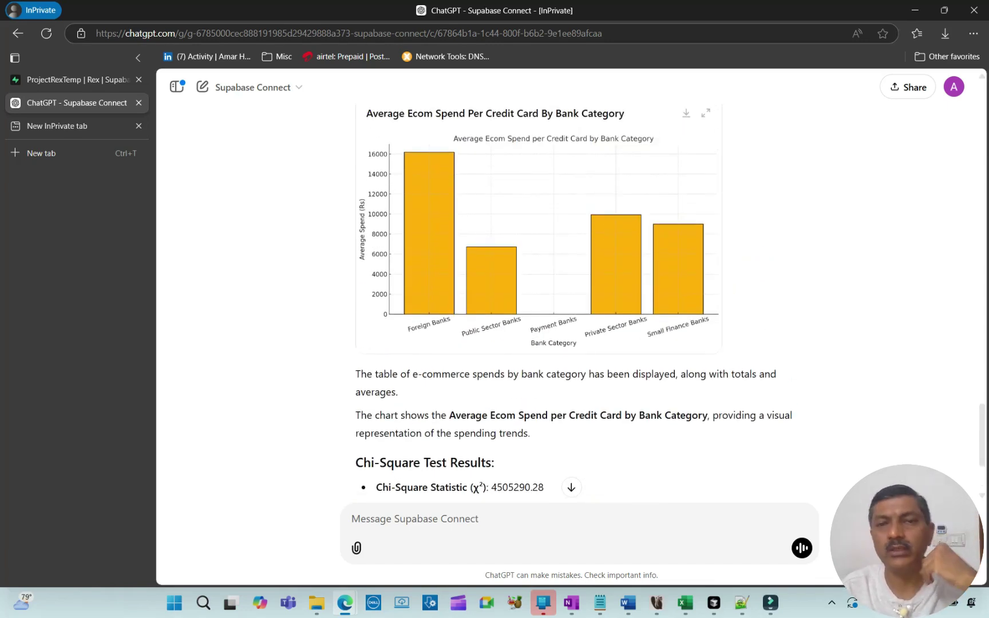
pyautogui.scroll(-2, 567, 304)
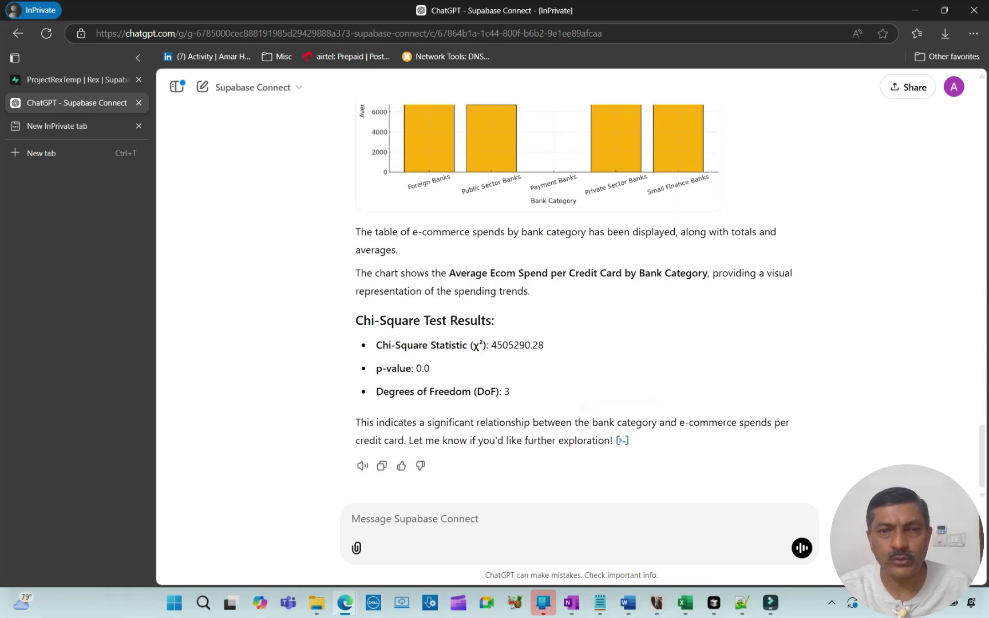
# Step: Open the FastAPI Supabase SQL Connector repository and scroll through its README
pyautogui.click(622, 440)
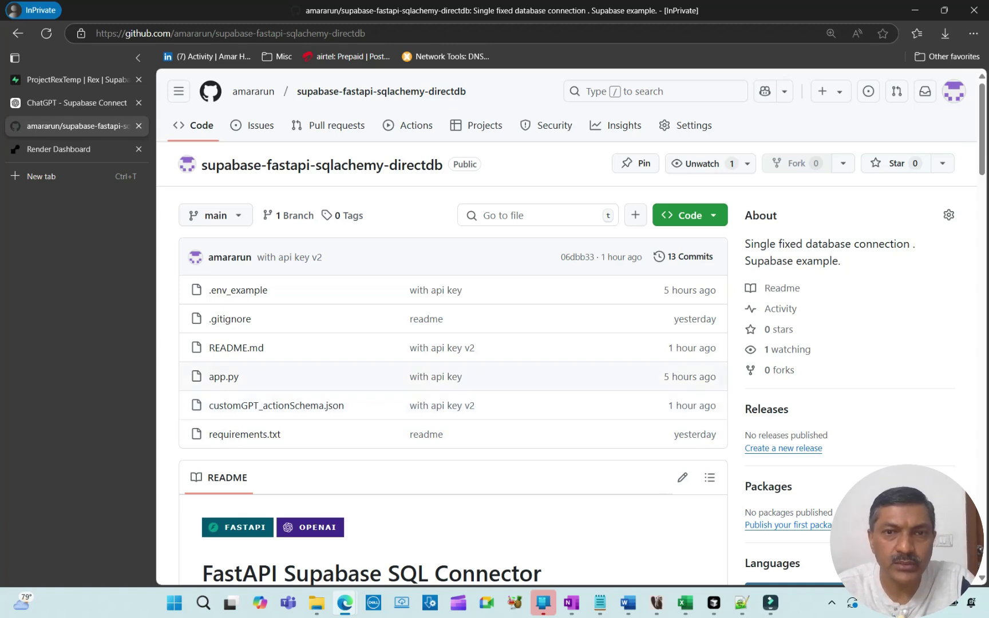
pyautogui.scroll(-3, 567, 343)
pyautogui.scroll(3, 567, 344)
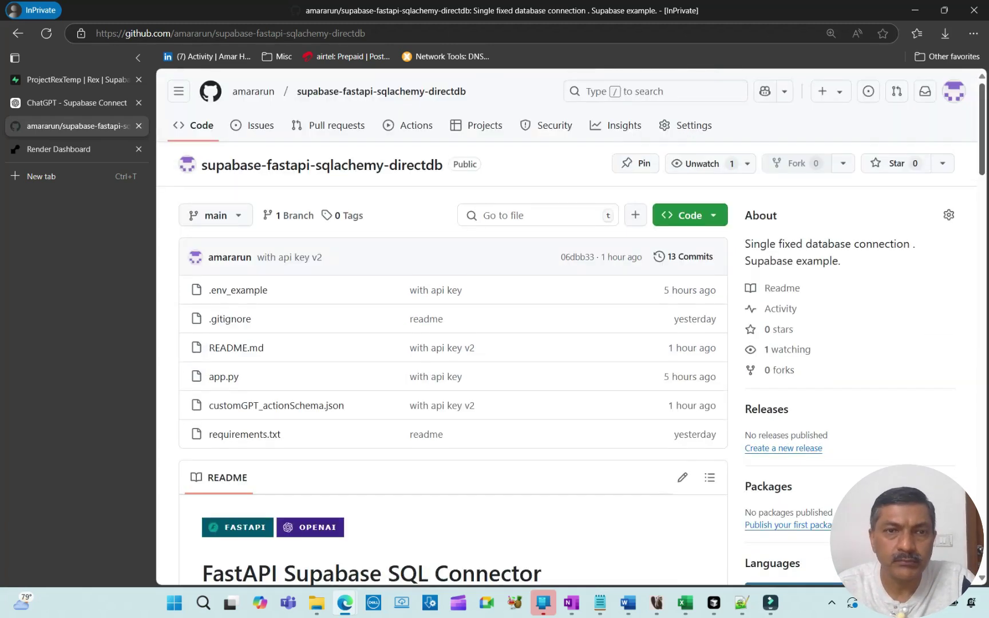
pyautogui.scroll(-1, 567, 344)
pyautogui.scroll(-2, 567, 344)
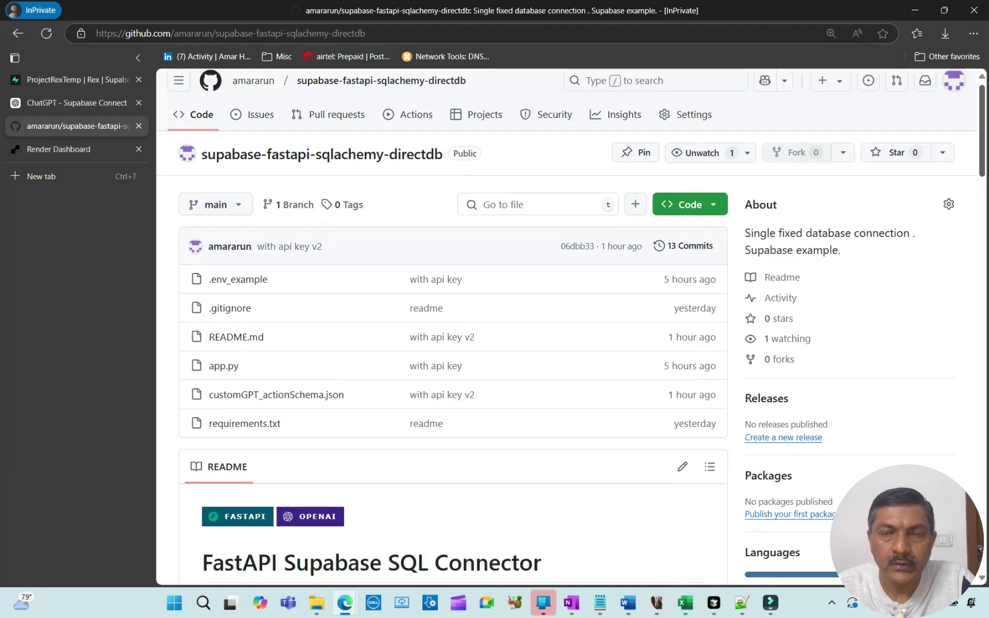
pyautogui.scroll(2, 567, 343)
pyautogui.scroll(-3, 567, 344)
pyautogui.scroll(-5, 566, 344)
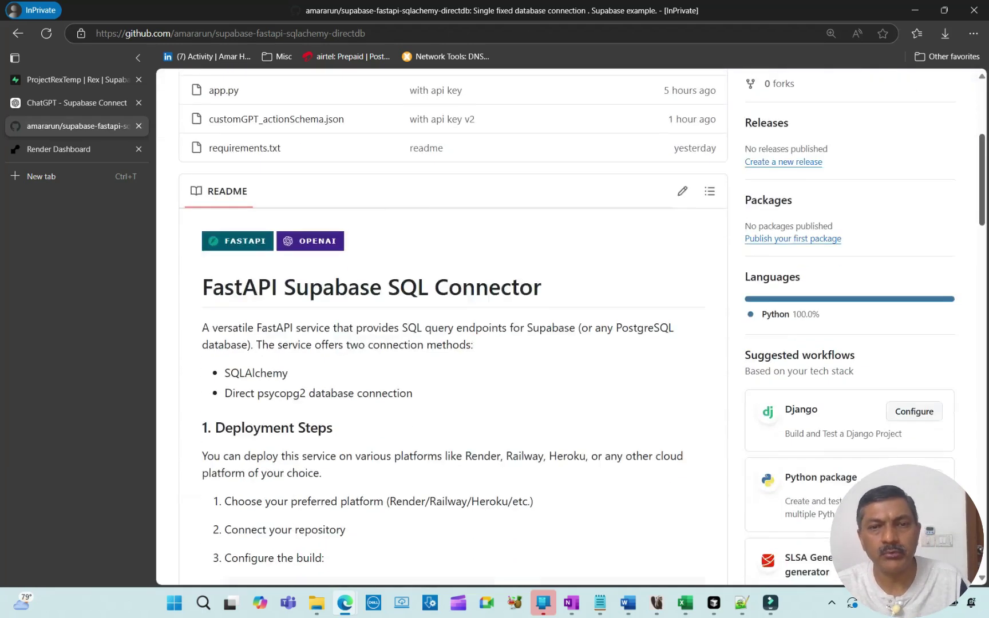
# Step: Review the README's Deployment Steps and REX_API_KEY variable, then switch to the Render dashboard
pyautogui.scroll(-4, 566, 344)
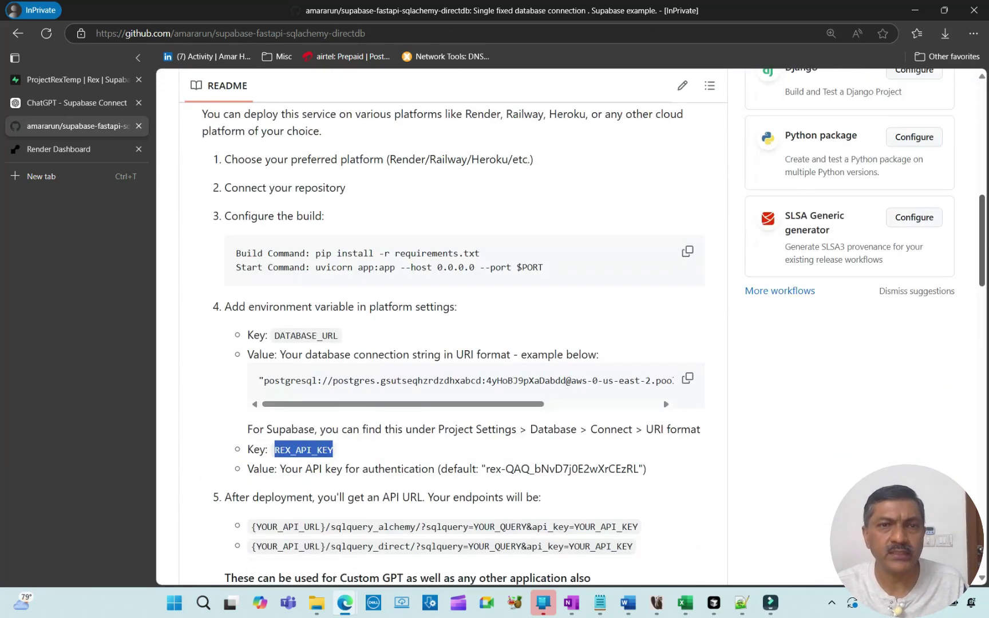
pyautogui.scroll(6, 567, 343)
pyautogui.scroll(5, 567, 343)
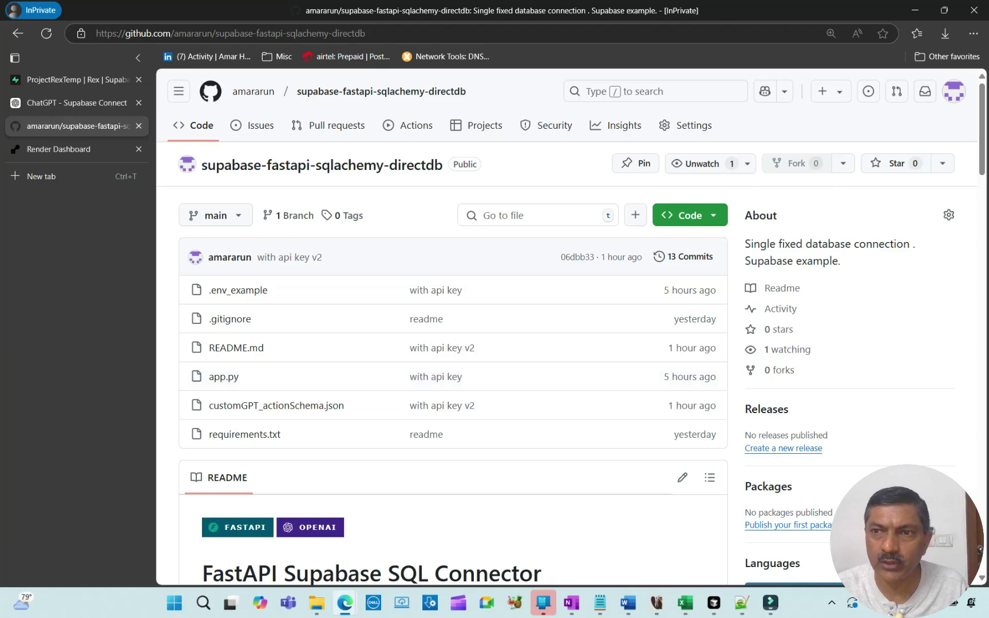
pyautogui.scroll(-8, 453, 326)
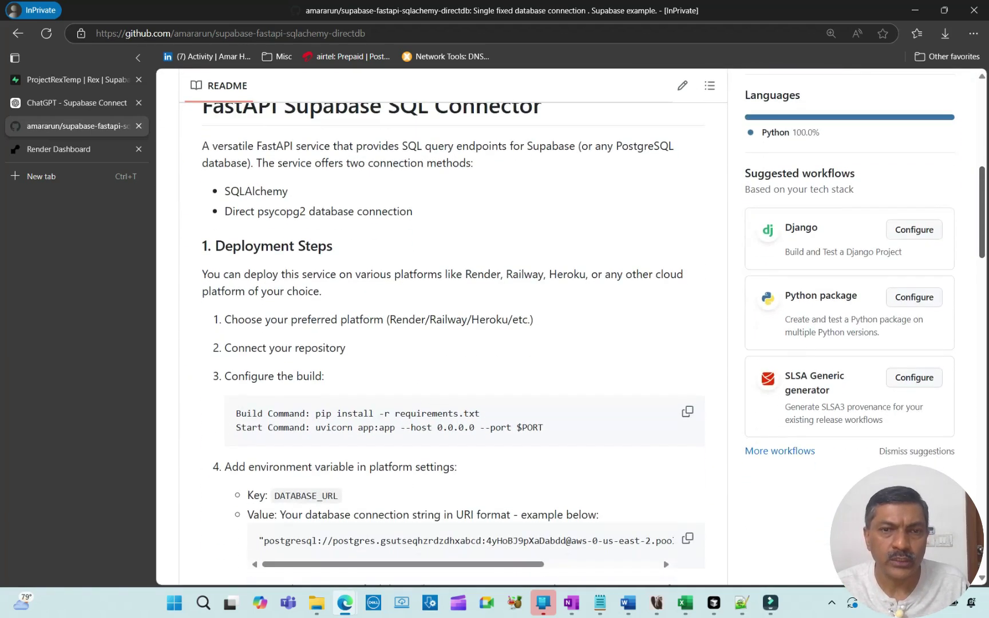
pyautogui.scroll(-3, 452, 326)
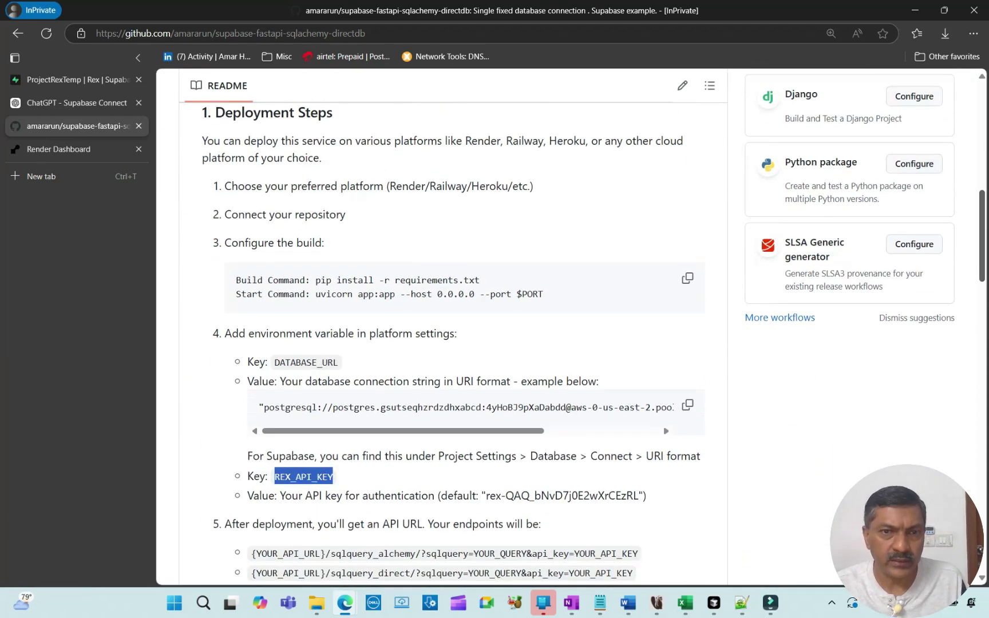
pyautogui.scroll(1, 452, 326)
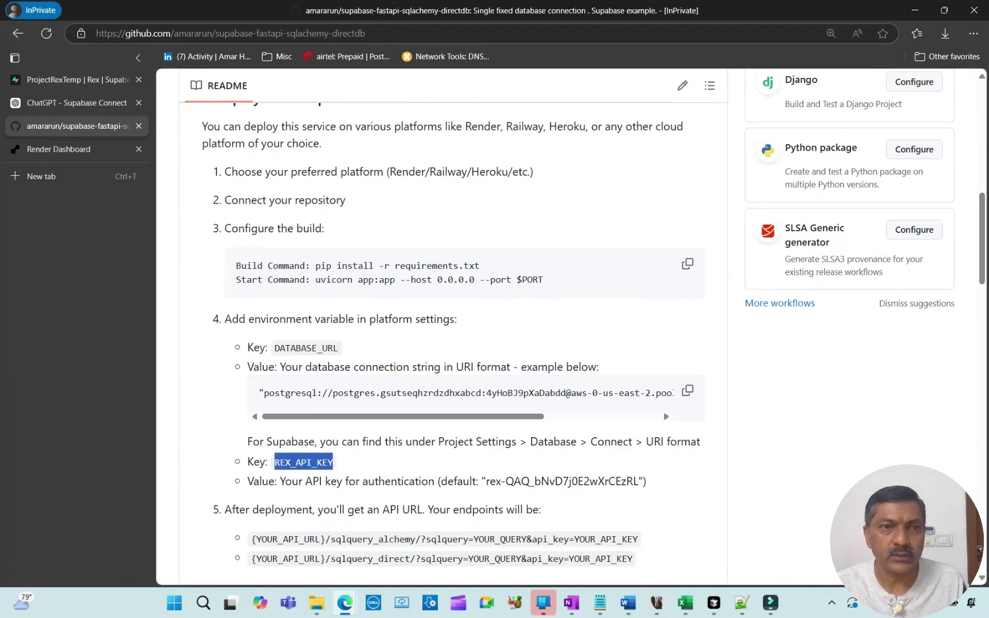
pyautogui.click(58, 148)
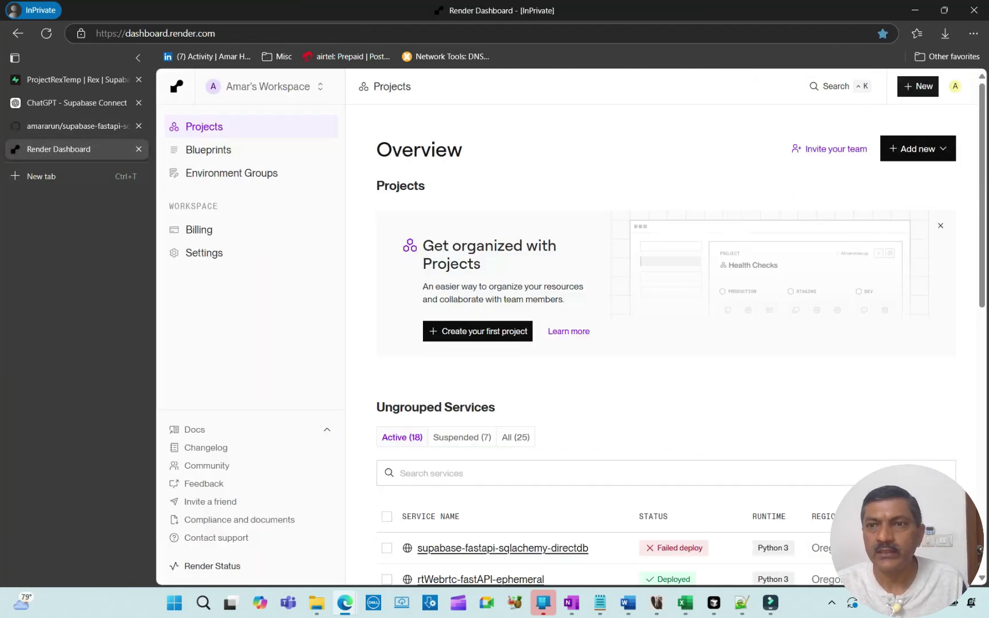
# Step: Start a new Render web service connected to the supabase-fastapi-sqlachemy-directdb repository
pyautogui.click(919, 85)
pyautogui.click(859, 184)
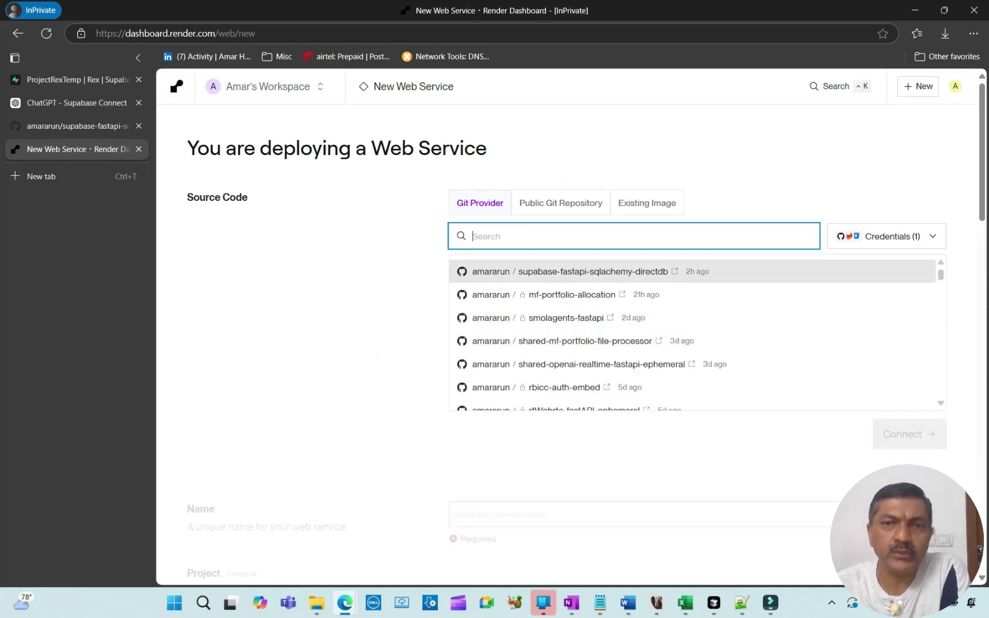
pyautogui.click(572, 271)
pyautogui.click(910, 434)
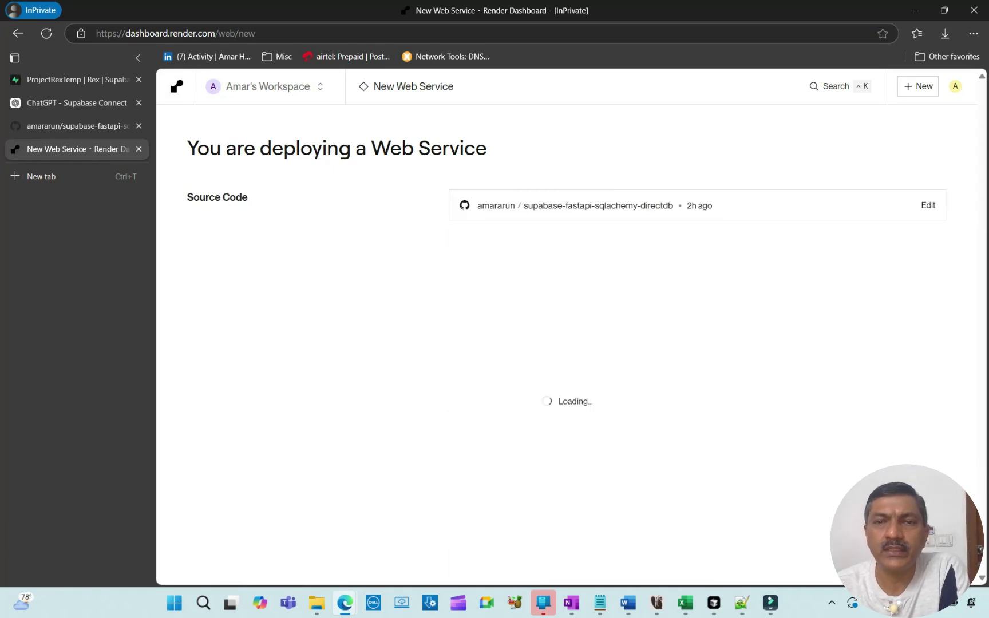
# Step: Set the service's start command to uvicorn app:app, then return to the GitHub README
pyautogui.scroll(-10, 573, 344)
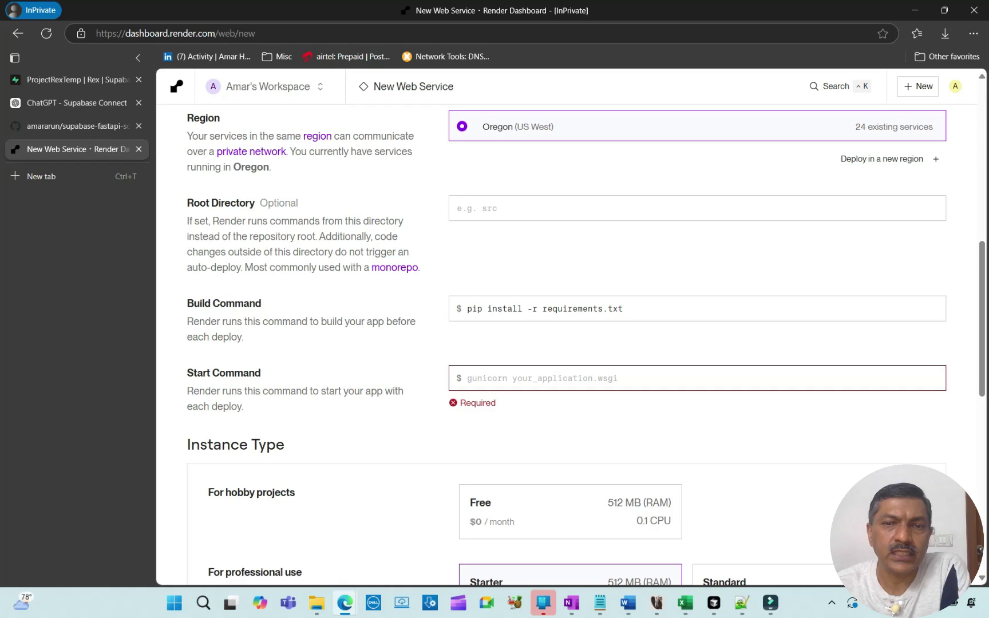
pyautogui.click(573, 378)
pyautogui.press('Down')
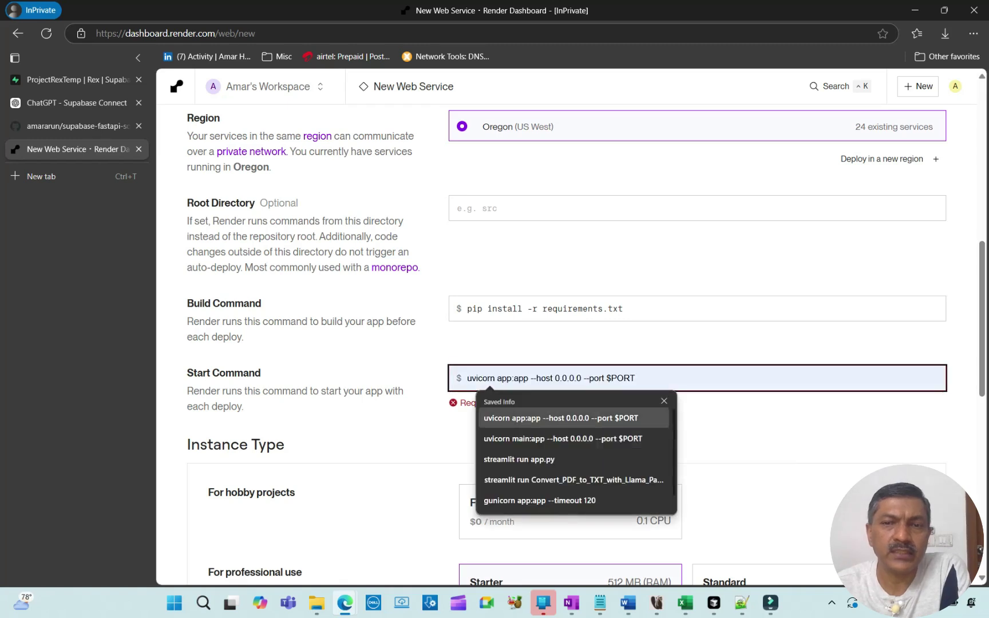
pyautogui.press('Return')
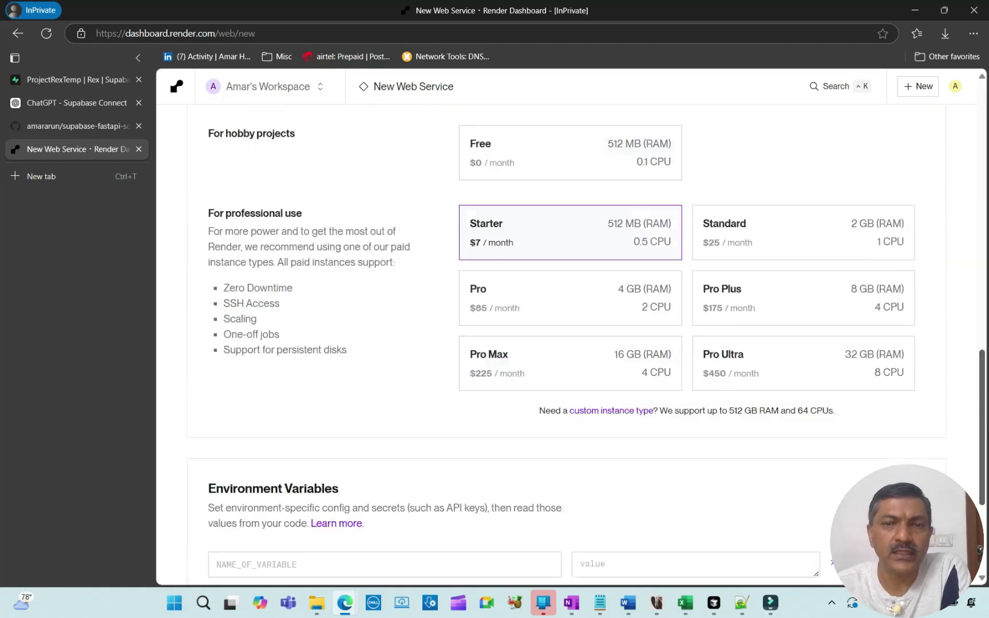
pyautogui.scroll(-10, 572, 343)
pyautogui.scroll(4, 573, 344)
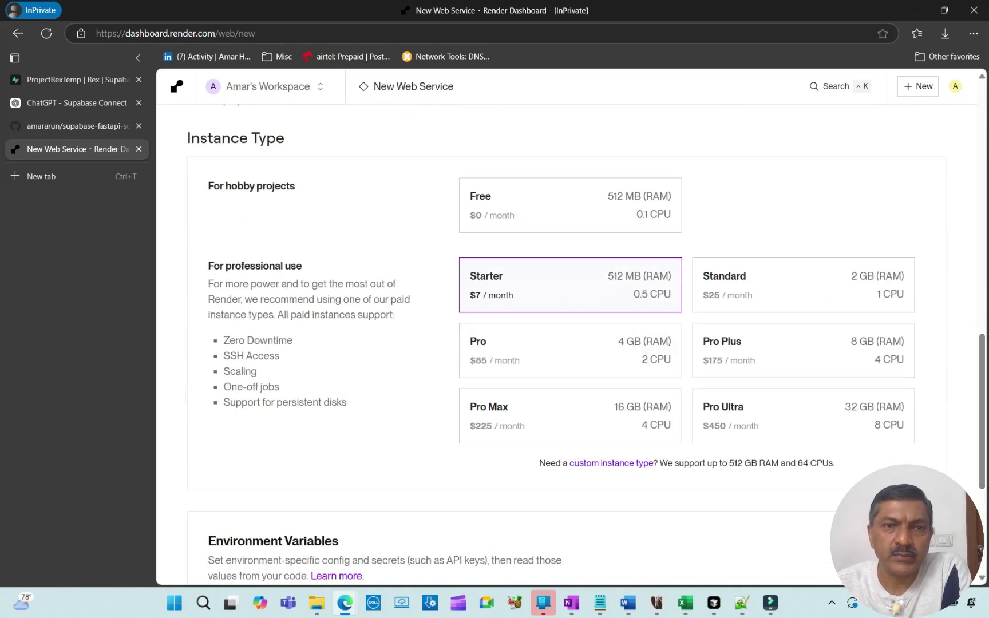
pyautogui.scroll(-4, 573, 343)
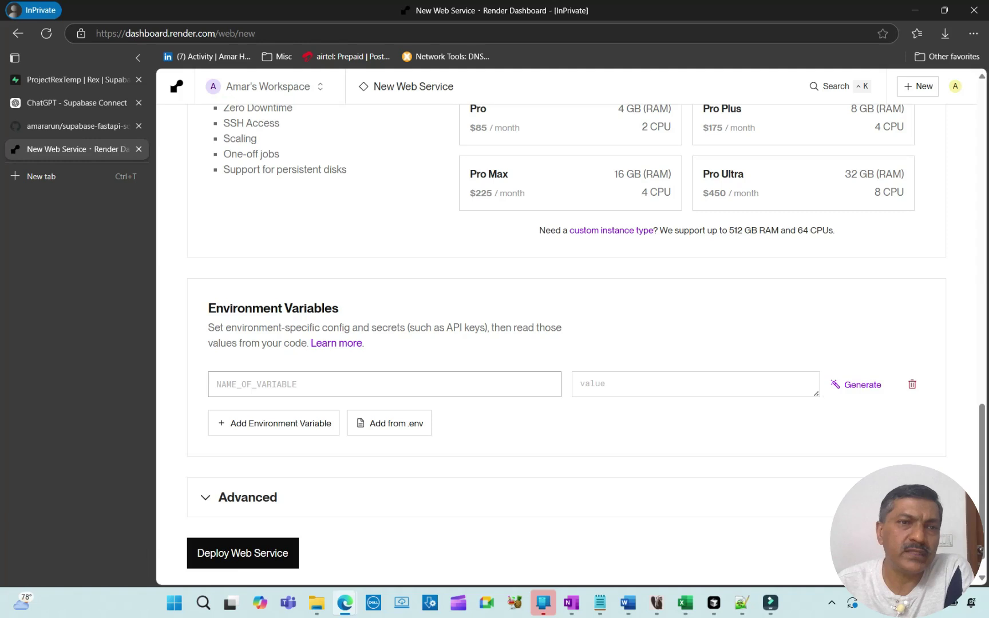
pyautogui.click(78, 126)
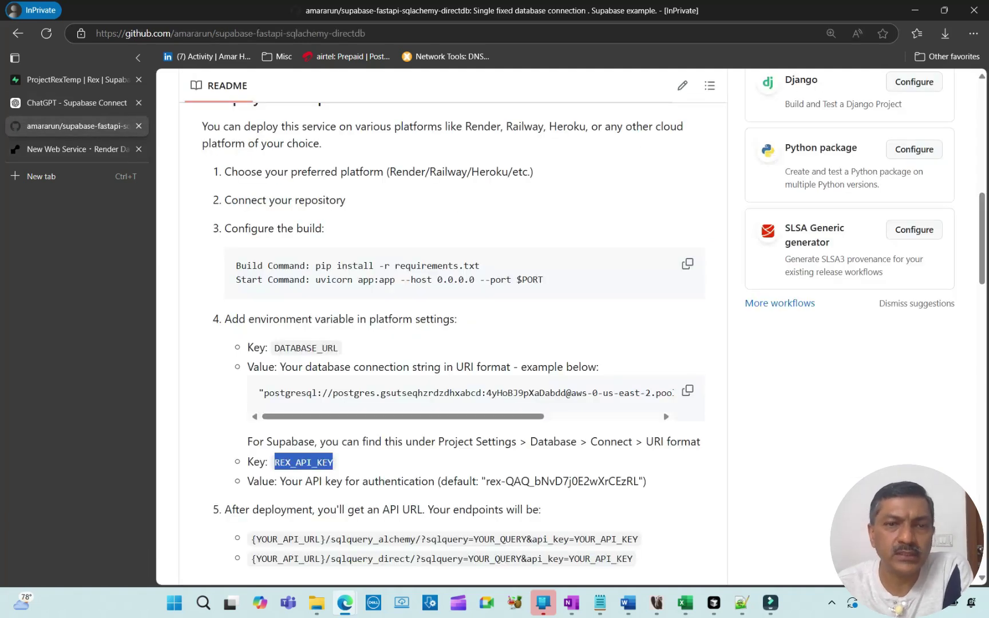
# Step: Review the README's example postgresql connection string, then open the ProjectRexTemp Supabase project
pyautogui.scroll(-1, 453, 326)
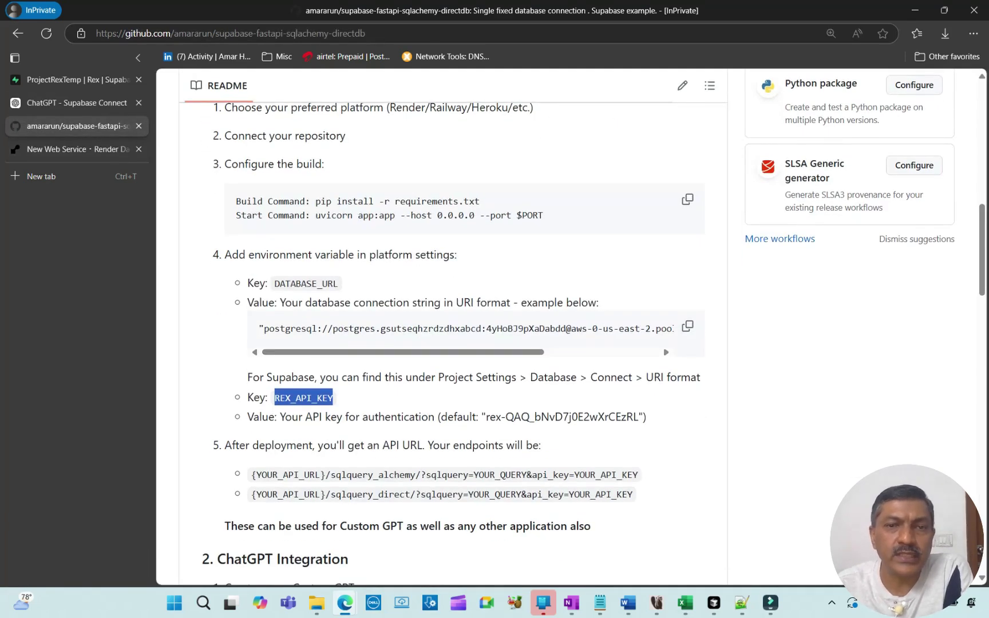
pyautogui.moveTo(439, 328); pyautogui.dragTo(636, 329)
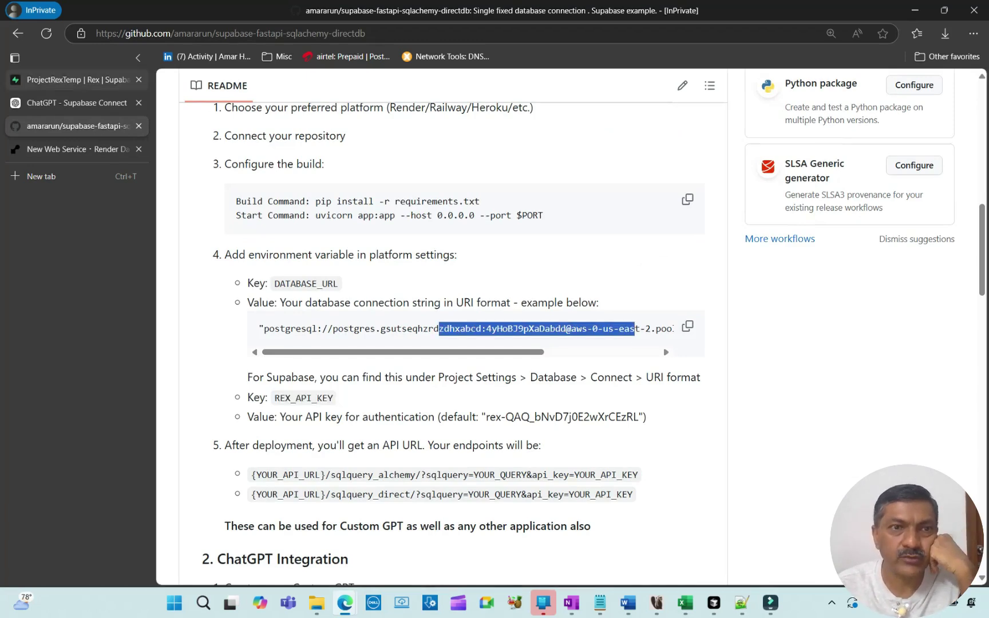
pyautogui.click(74, 80)
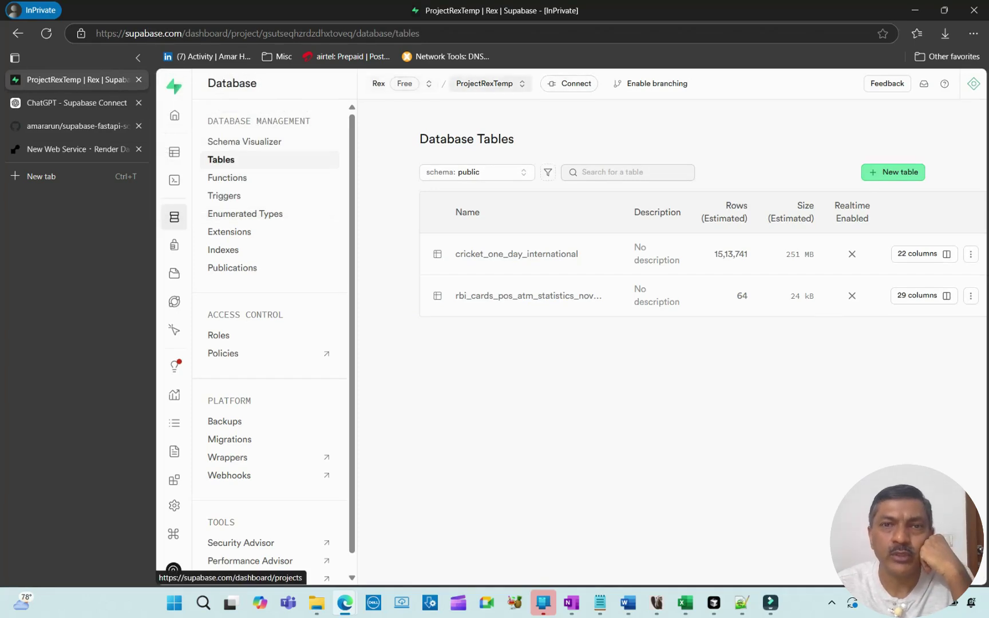
pyautogui.click(570, 84)
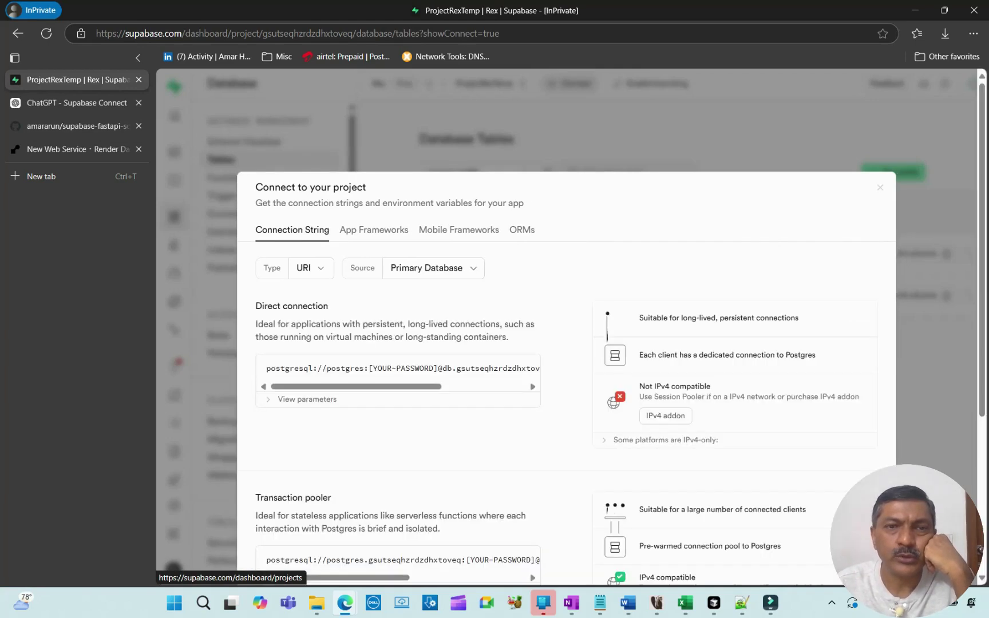
pyautogui.hscroll(2, 398, 368)
pyautogui.hscroll(3, 398, 368)
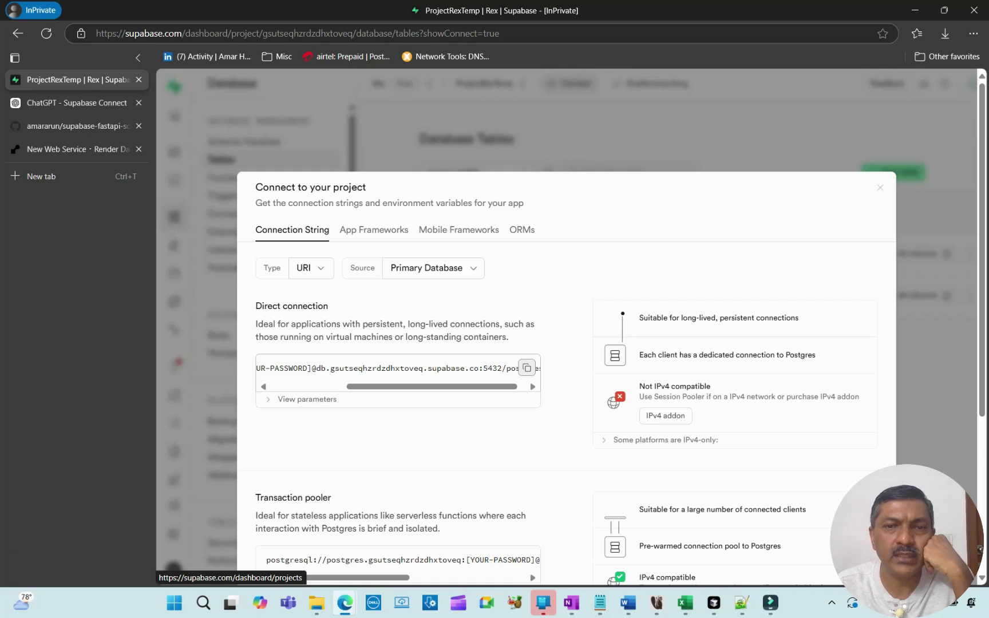
pyautogui.hscroll(-5, 397, 369)
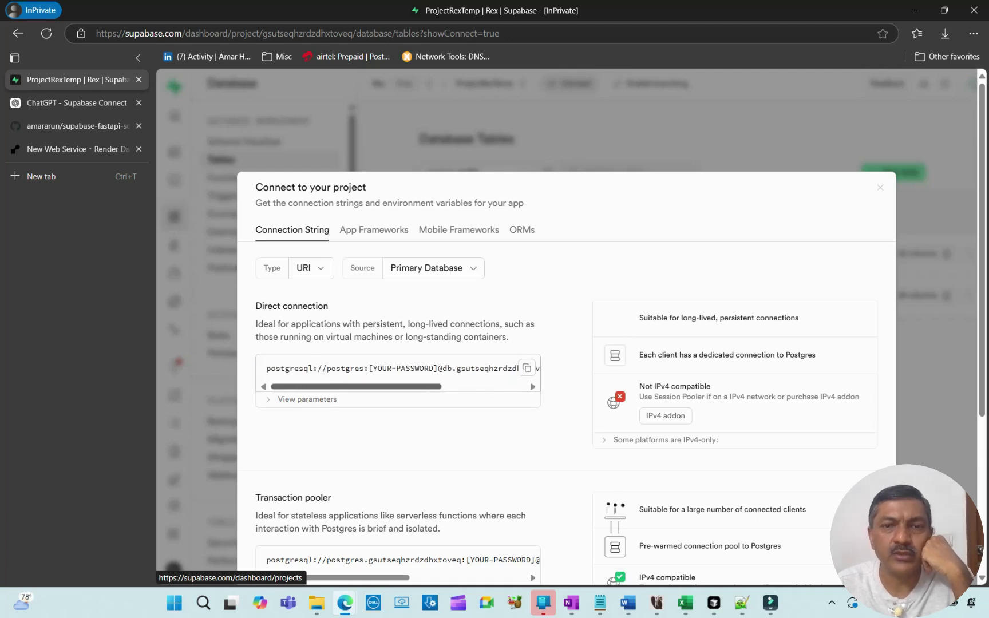
pyautogui.moveTo(372, 368); pyautogui.dragTo(428, 368)
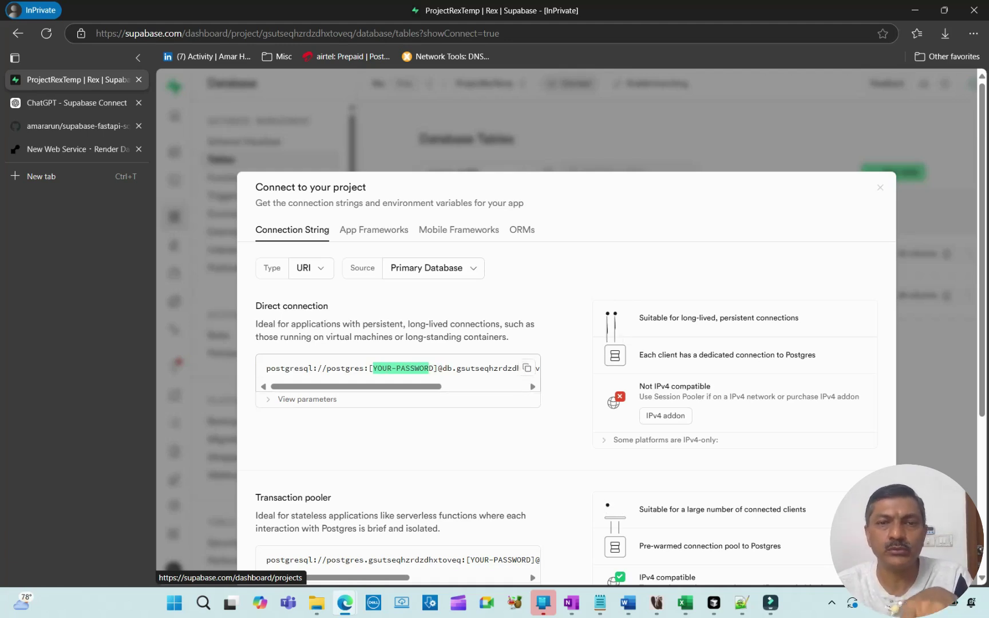
pyautogui.scroll(-4, 566, 378)
pyautogui.scroll(4, 566, 378)
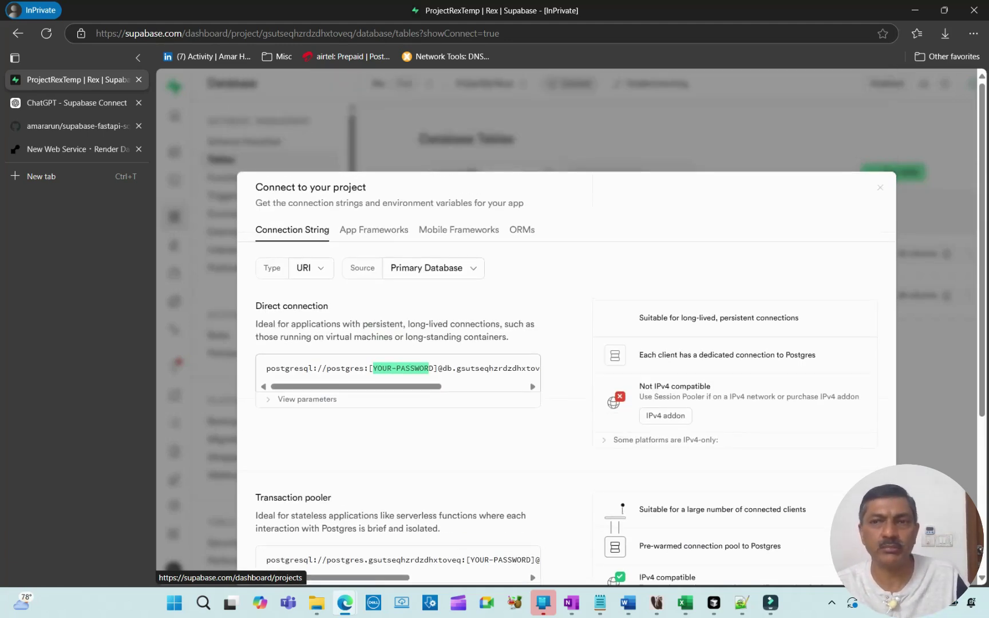
pyautogui.click(880, 188)
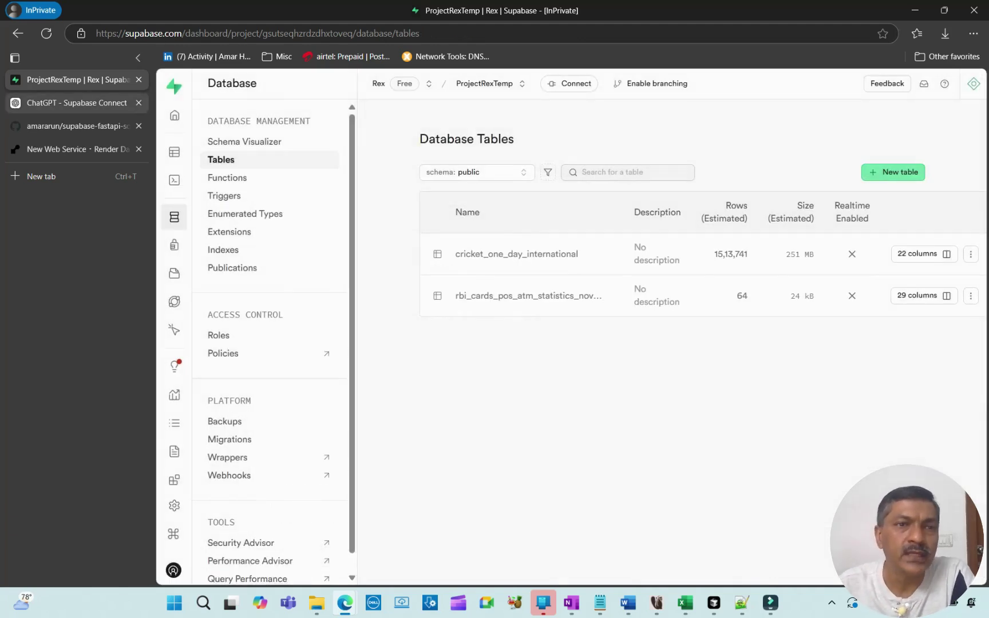
# Step: Select the DATABASE_URL and REX_API_KEY key names in the repository README
pyautogui.click(76, 102)
pyautogui.click(77, 126)
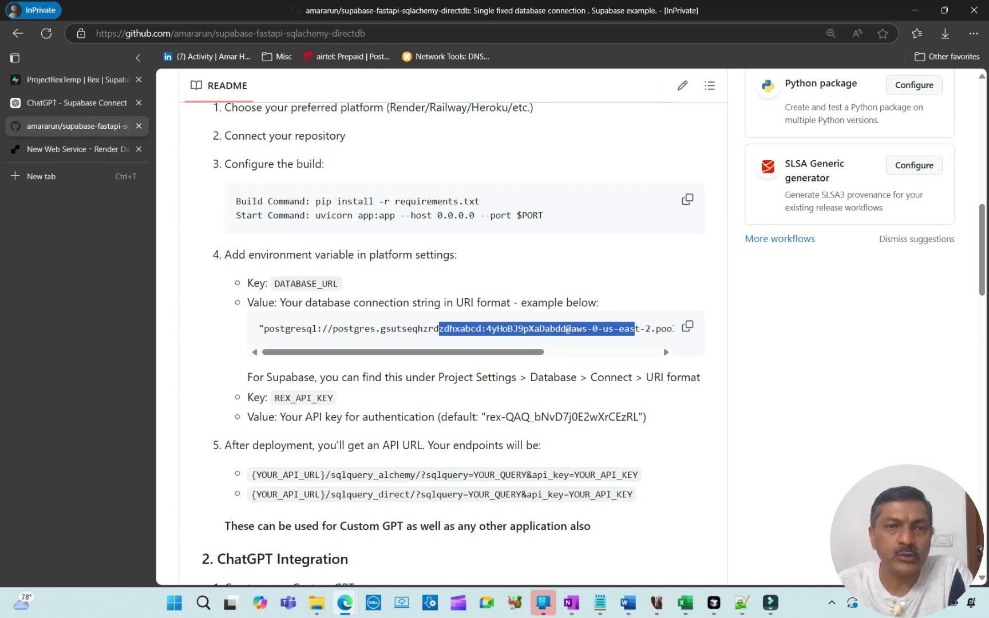
pyautogui.doubleClick(305, 284)
pyautogui.hotkey('ctrl', 'c')
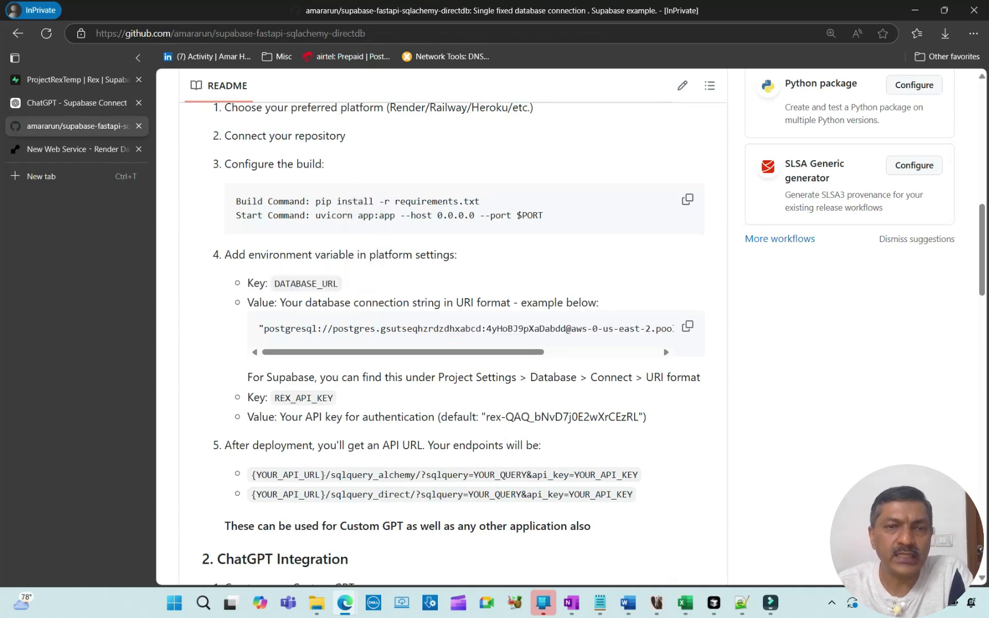
pyautogui.doubleClick(303, 398)
# Step: Add DATABASE_URL as the first environment variable in the Render web service form
pyautogui.hotkey('ctrl', 'Tab')
pyautogui.click(286, 384)
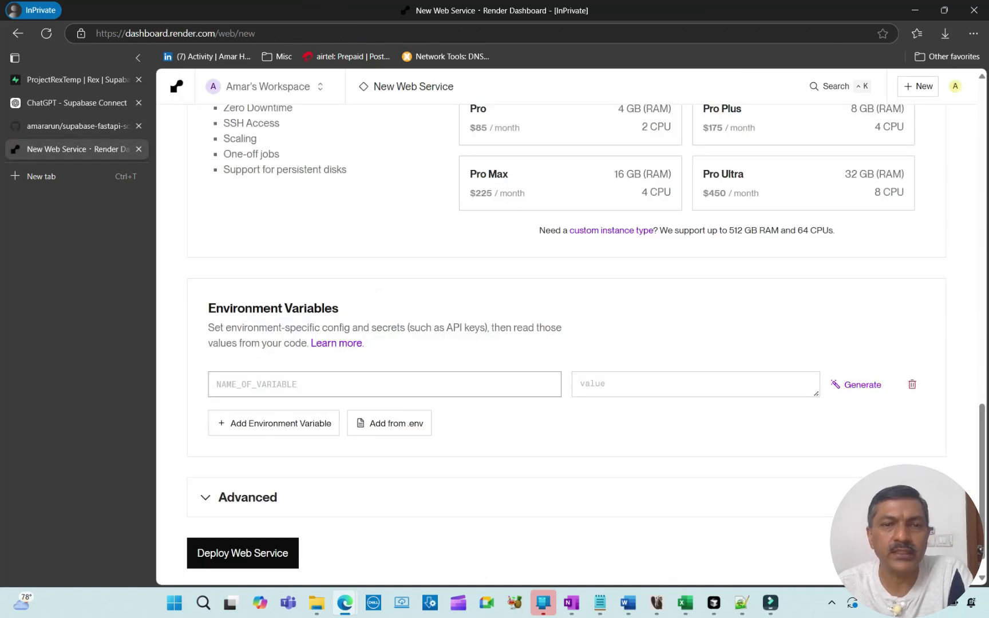
pyautogui.hotkey('ctrl', 'v')
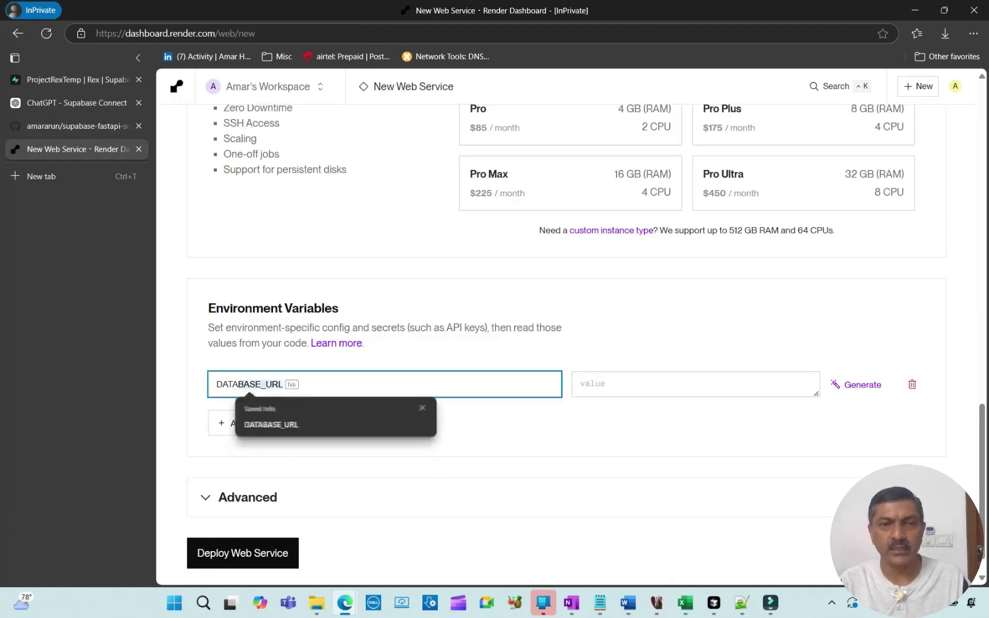
pyautogui.press('Tab')
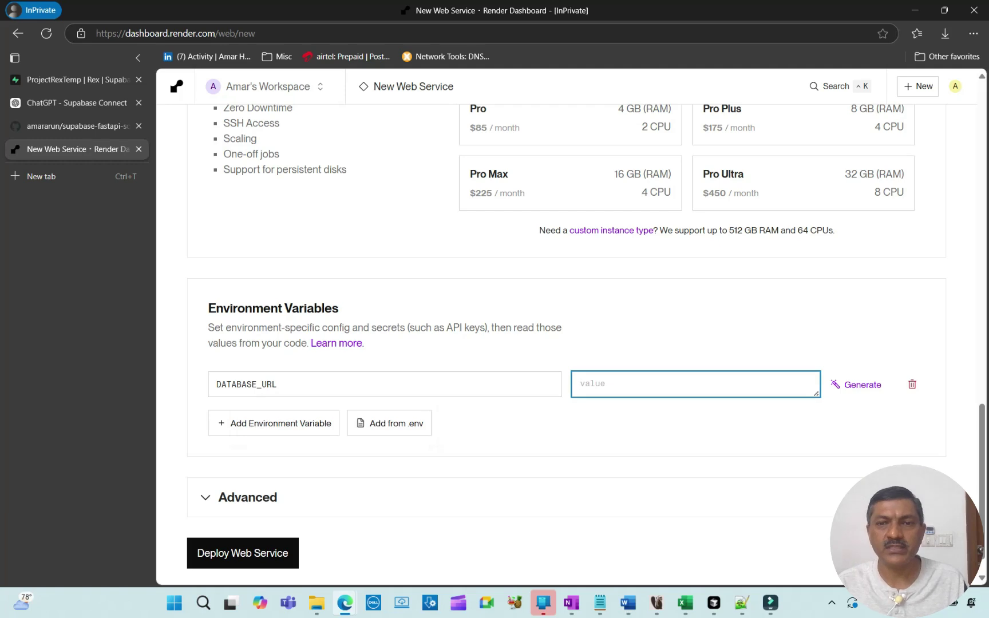
# Step: Add a second environment variable REX_API_KEY with a sample key value
pyautogui.click(274, 423)
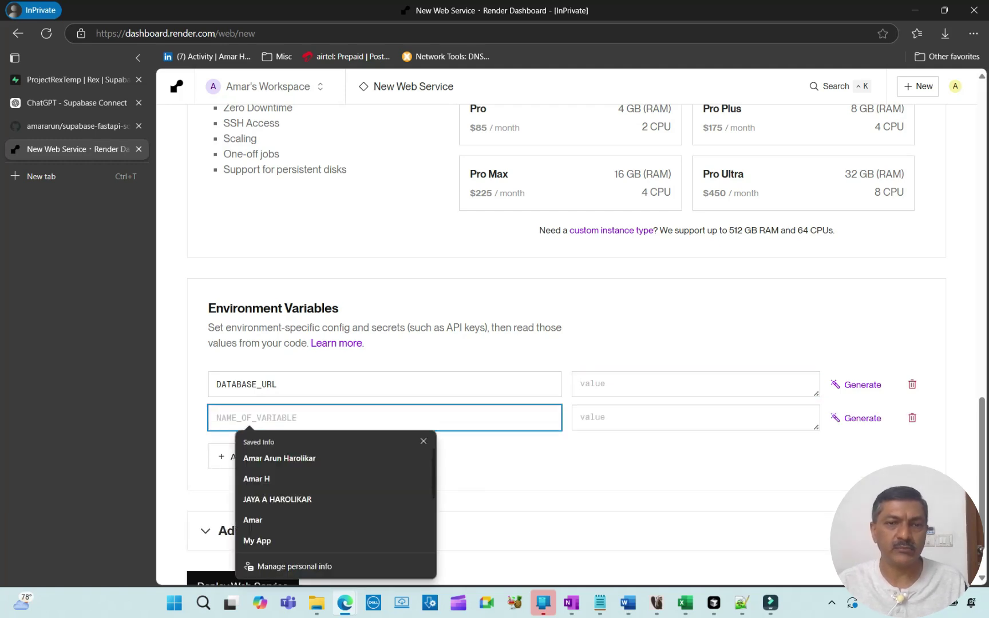
pyautogui.write('REX_')
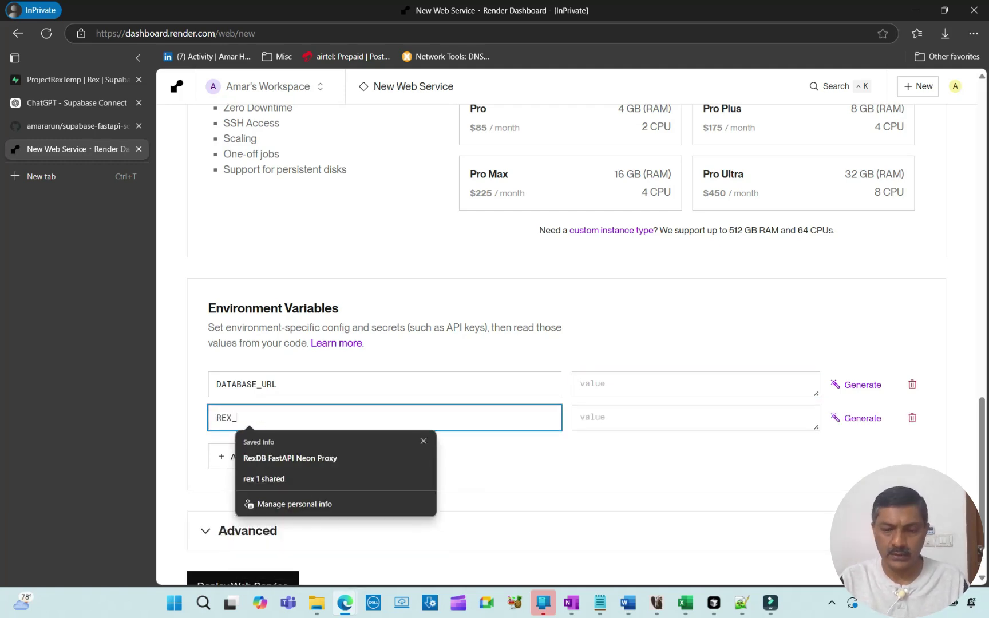
pyautogui.write('API_KEY')
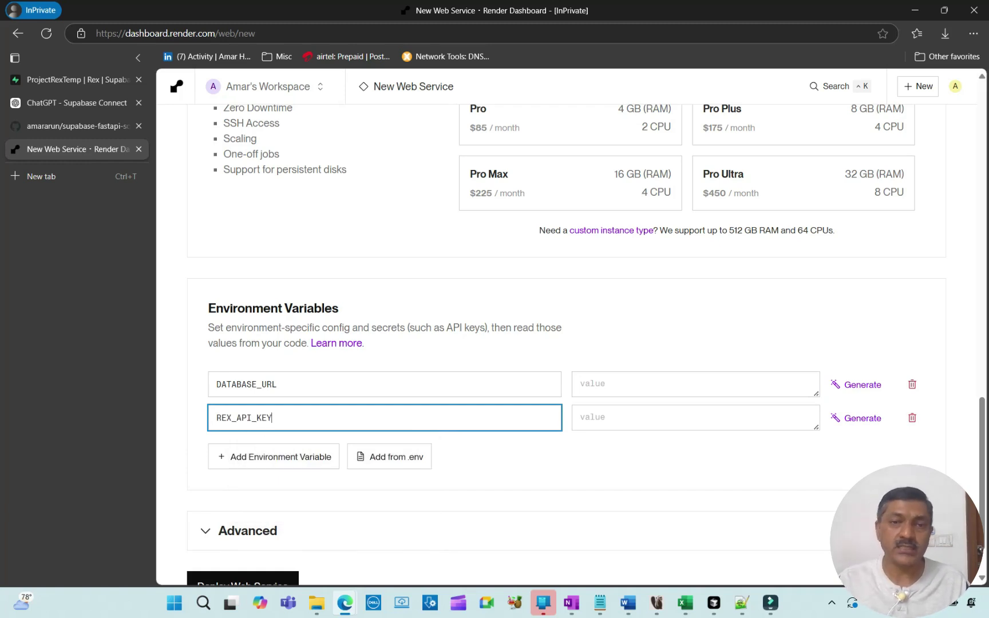
pyautogui.click(580, 418)
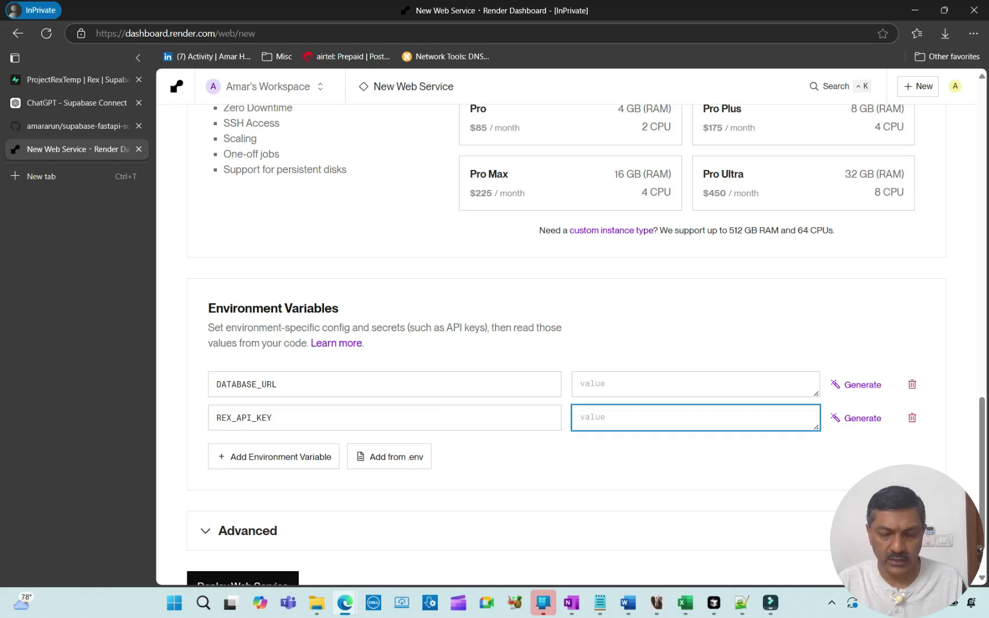
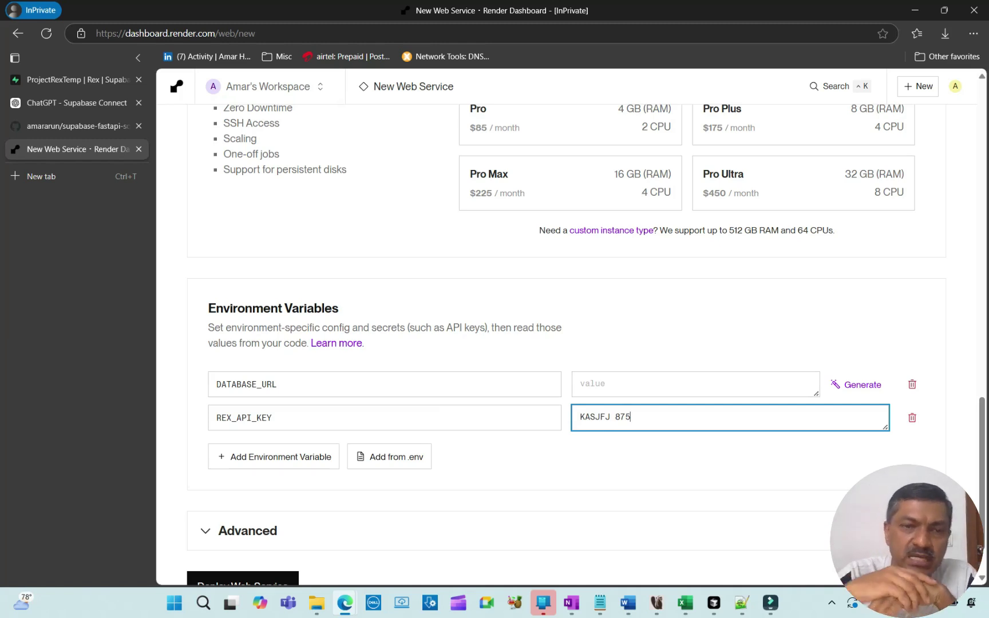
# Step: Select the deployed service's public URL and move over to ChatGPT
pyautogui.scroll(-1, 585, 344)
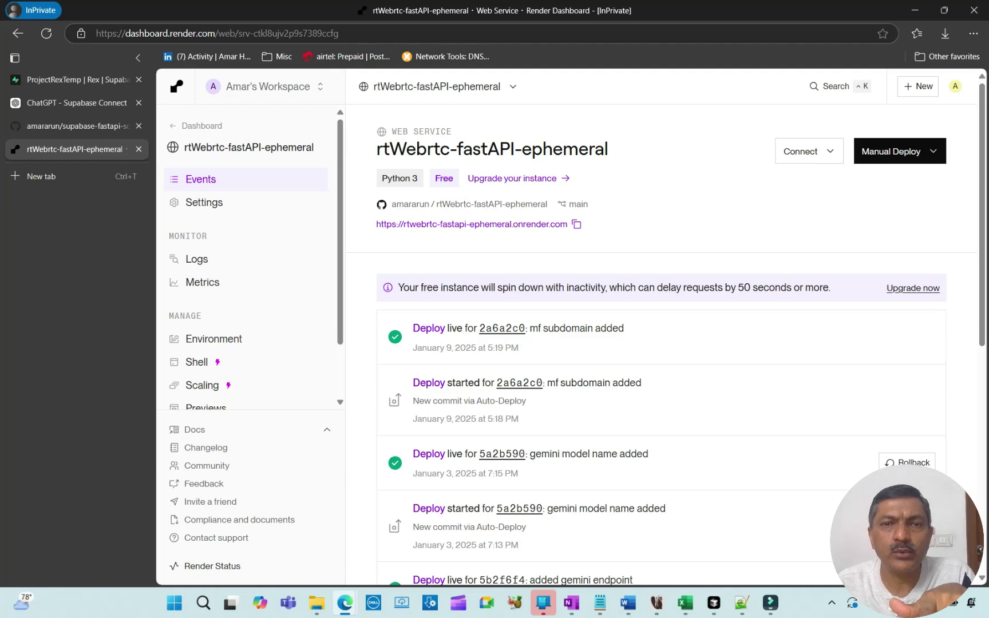
pyautogui.moveTo(568, 224); pyautogui.dragTo(377, 224)
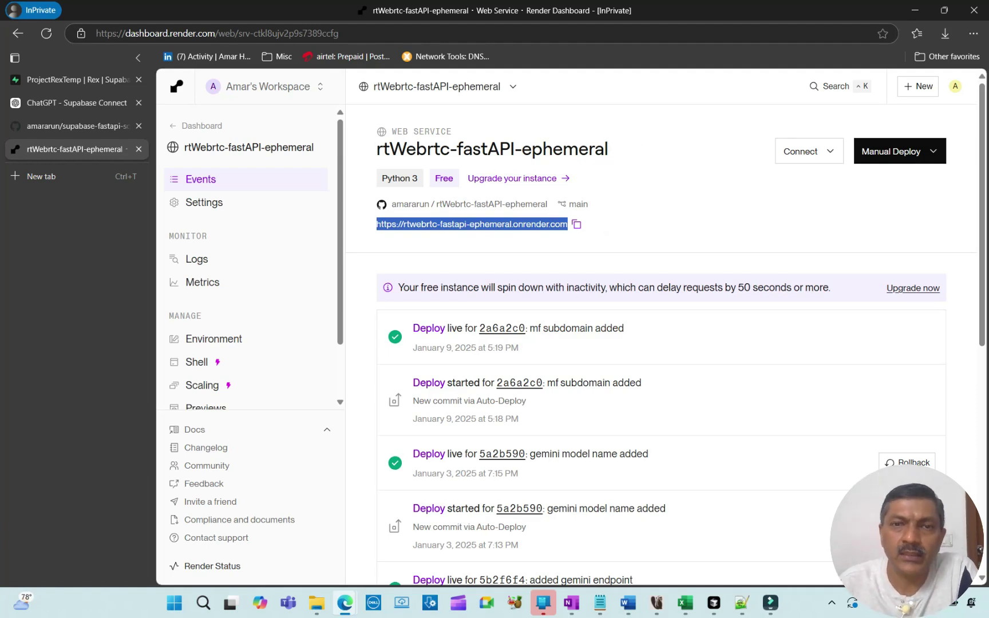
pyautogui.hotkey('ctrl', '2')
# Step: Create a new GPT named 'SUPABSE CONNECT' with the description 'SUPABSE CONNE'
pyautogui.click(407, 172)
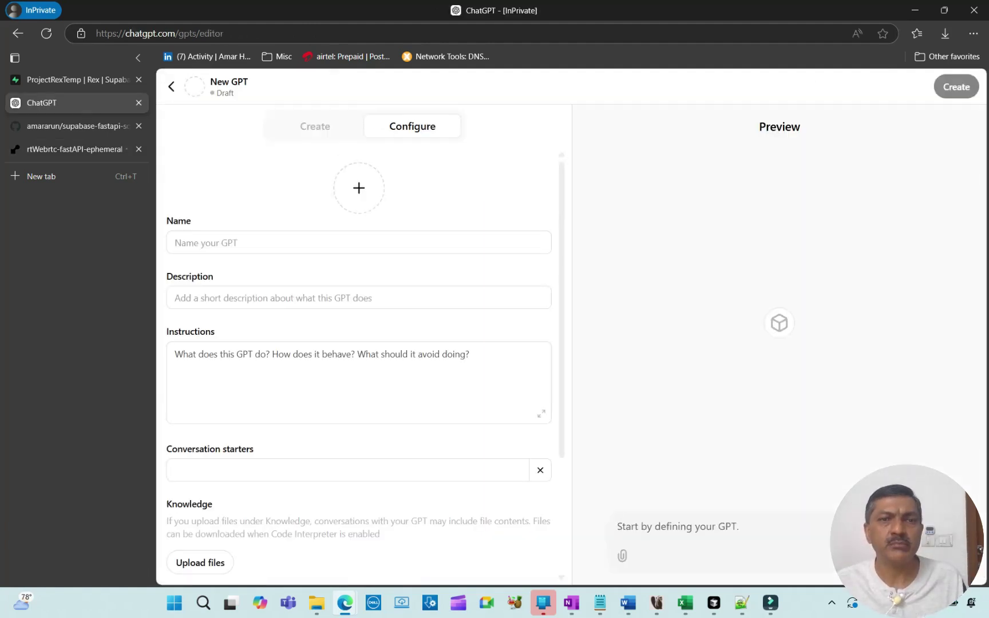
pyautogui.click(183, 243)
pyautogui.write('SUP')
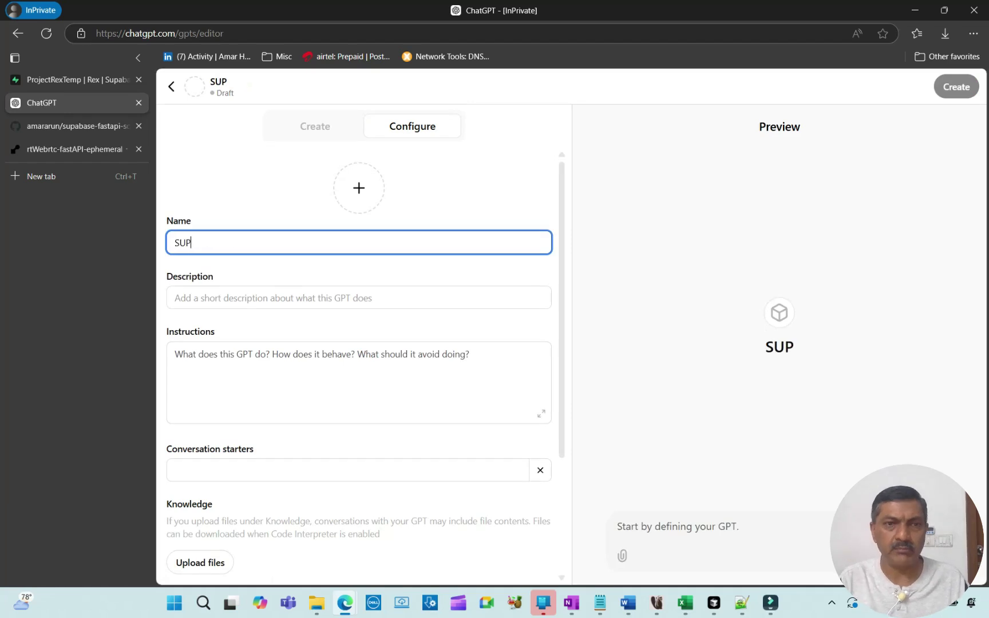
pyautogui.write('ABSE CONNECT')
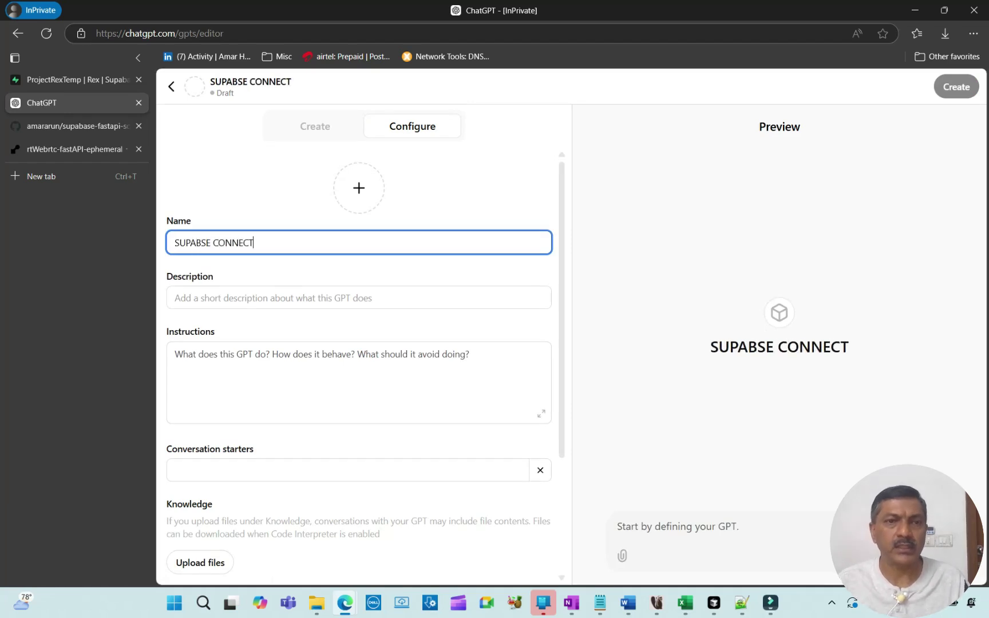
pyautogui.click(184, 298)
pyautogui.write('SUPA')
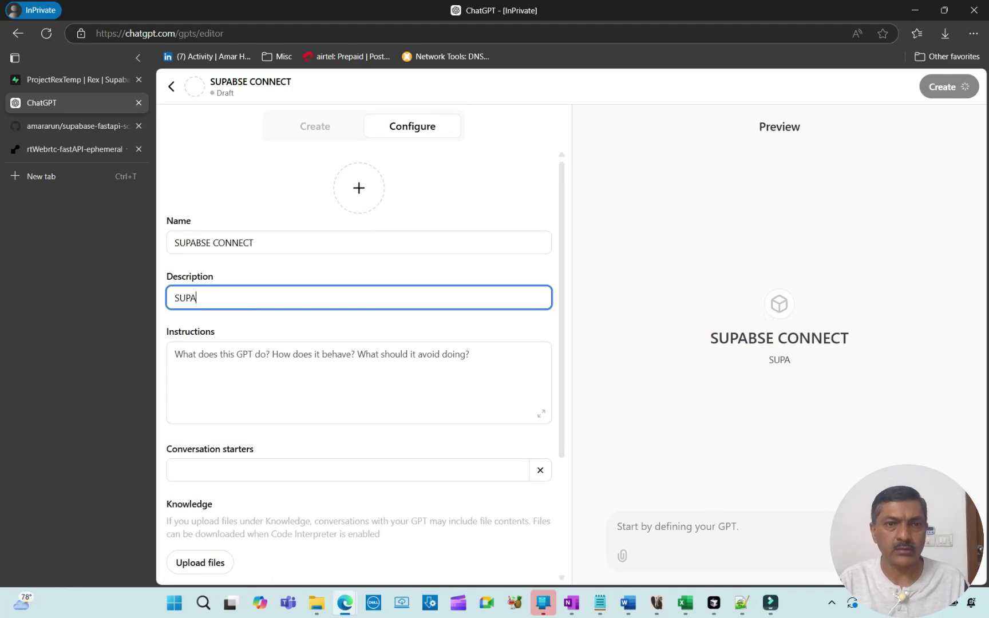
pyautogui.write('BSE CONNE')
pyautogui.click(175, 353)
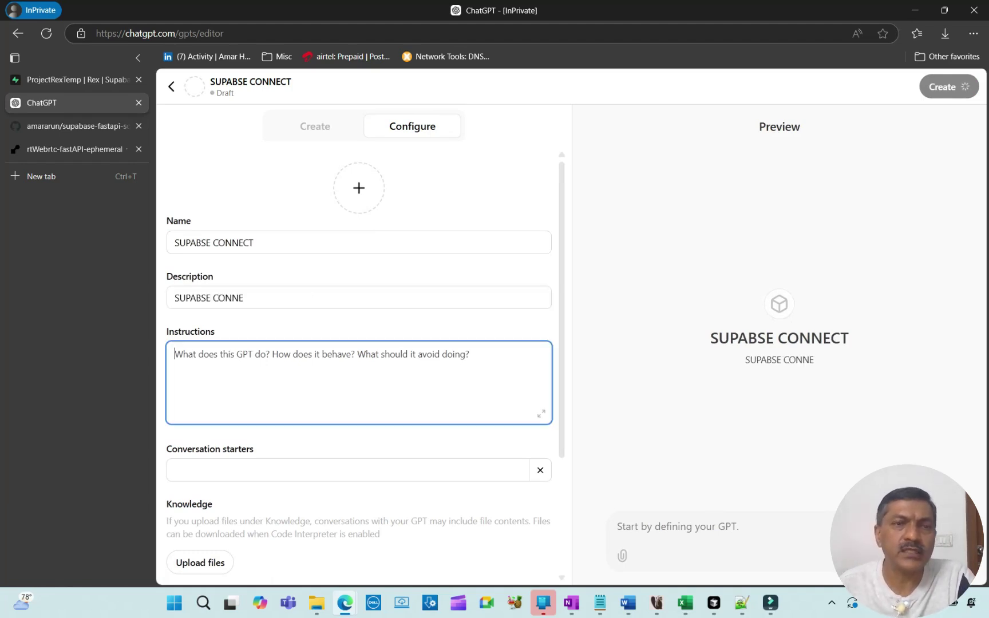
# Step: Check the repository README on GitHub before returning to the GPT configuration
pyautogui.click(77, 126)
pyautogui.scroll(-15, 453, 332)
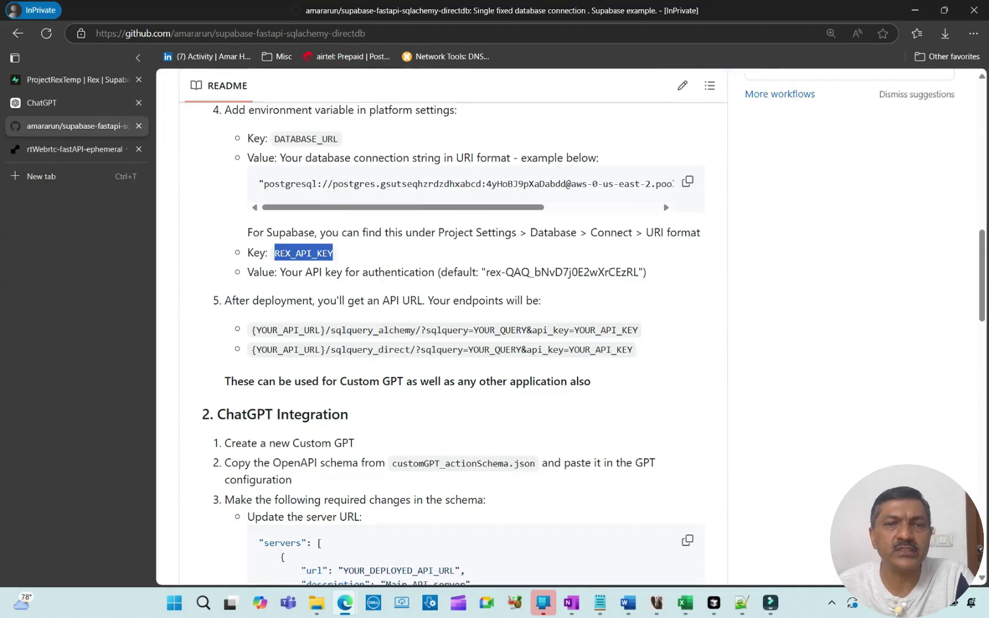
pyautogui.scroll(-10, 452, 343)
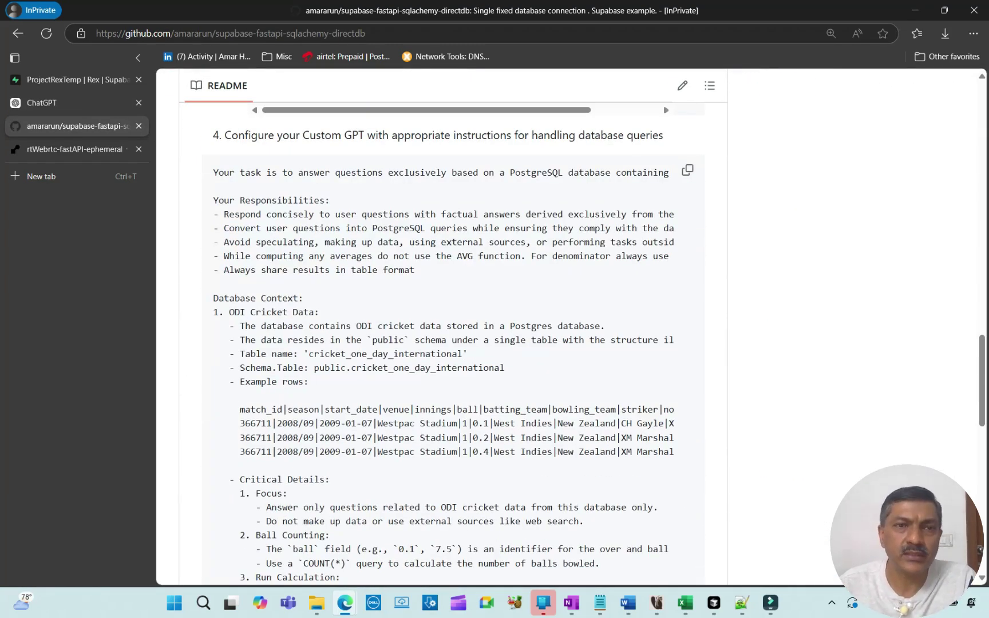
pyautogui.scroll(2, 453, 332)
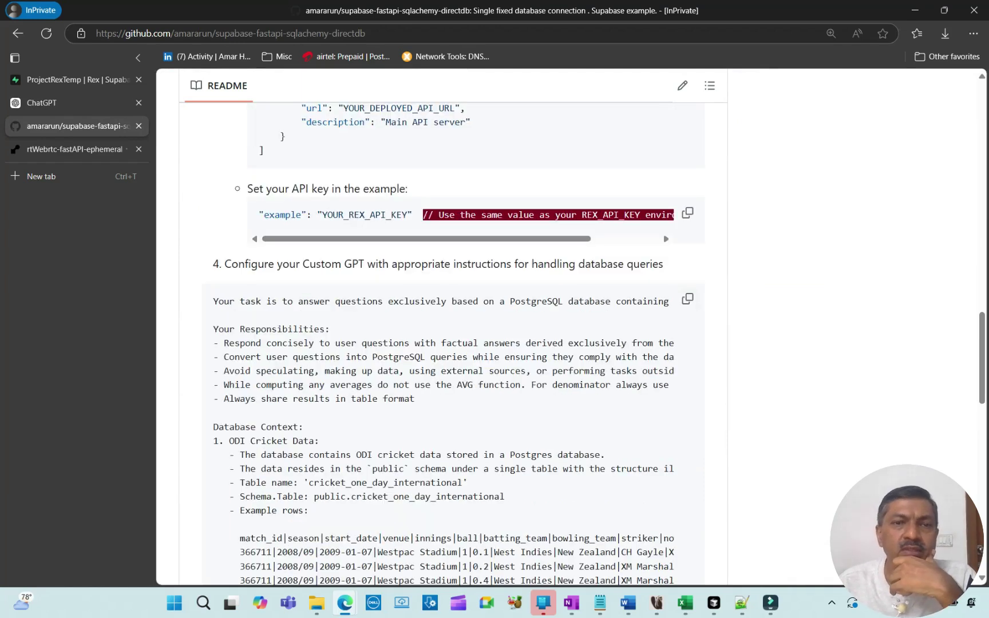
pyautogui.click(58, 102)
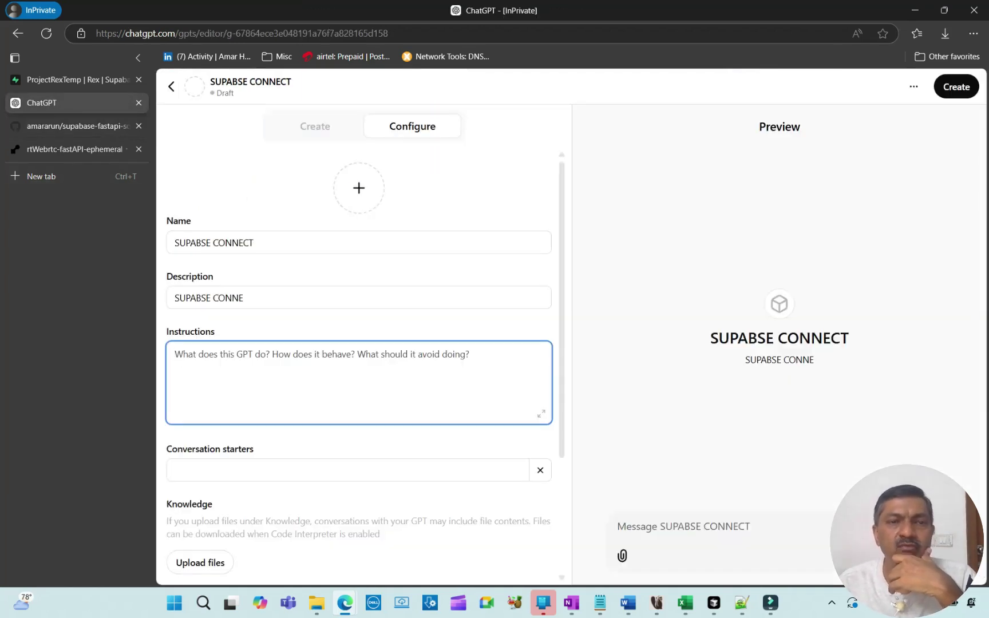
# Step: Enable Code Interpreter & Data Analysis and create a new action
pyautogui.scroll(-3, 359, 343)
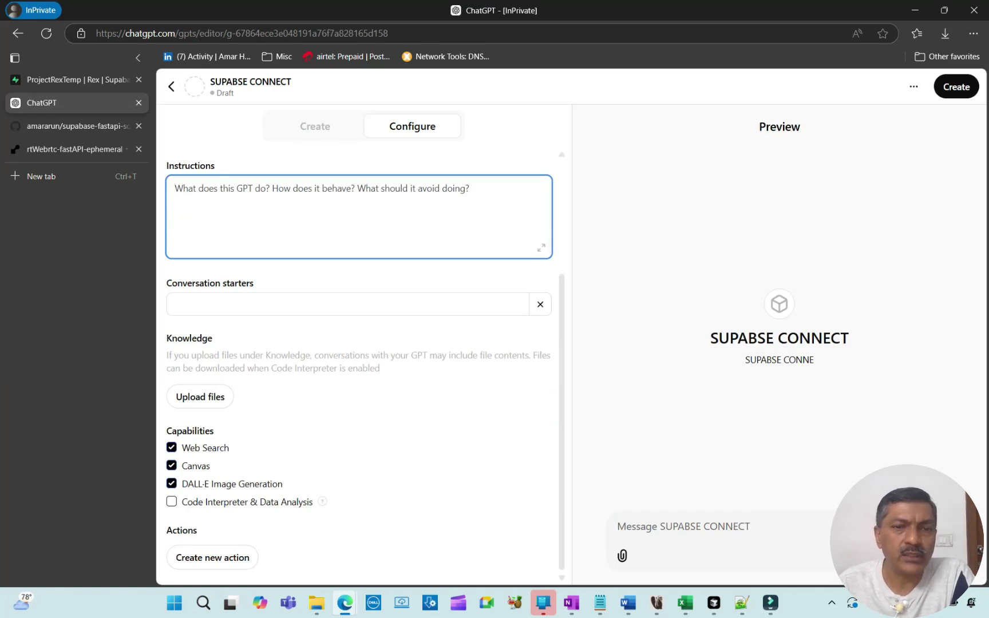
pyautogui.click(171, 501)
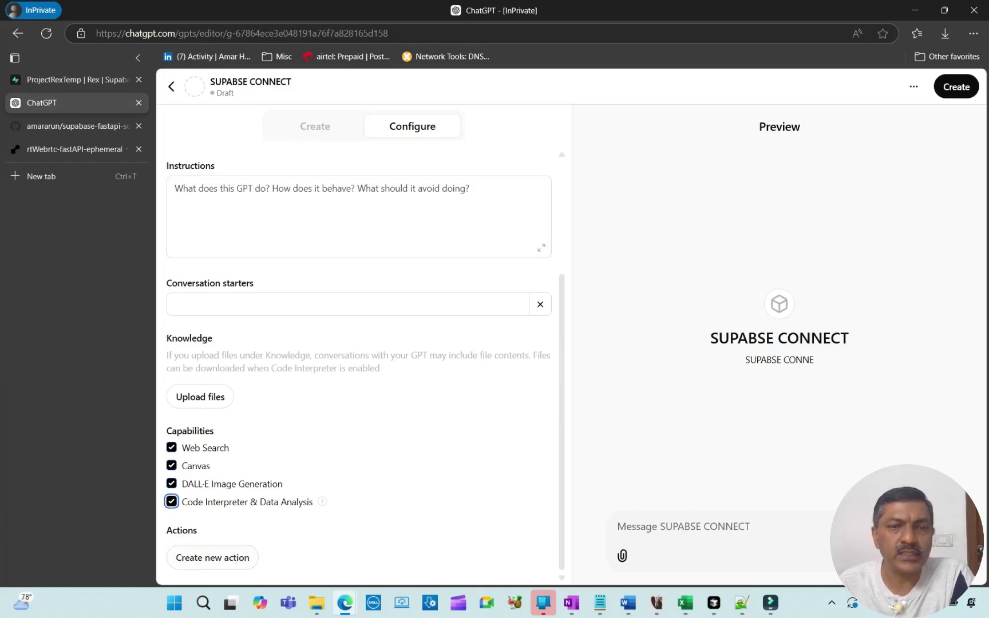
pyautogui.click(213, 558)
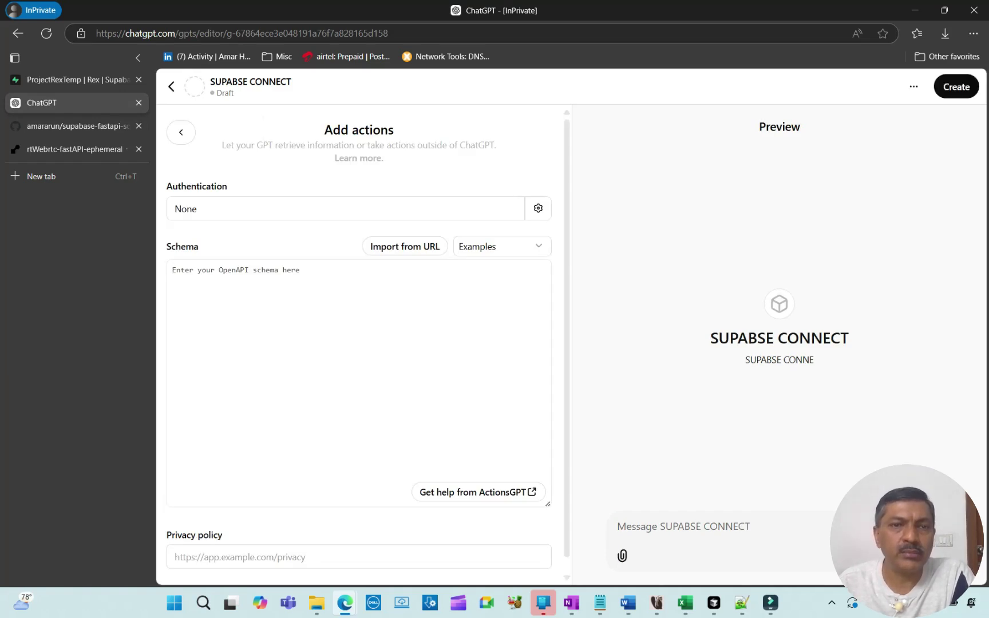
# Step: Copy the raw contents of customGPT_actionSchema.json from the GitHub repository
pyautogui.click(75, 126)
pyautogui.scroll(5, 452, 344)
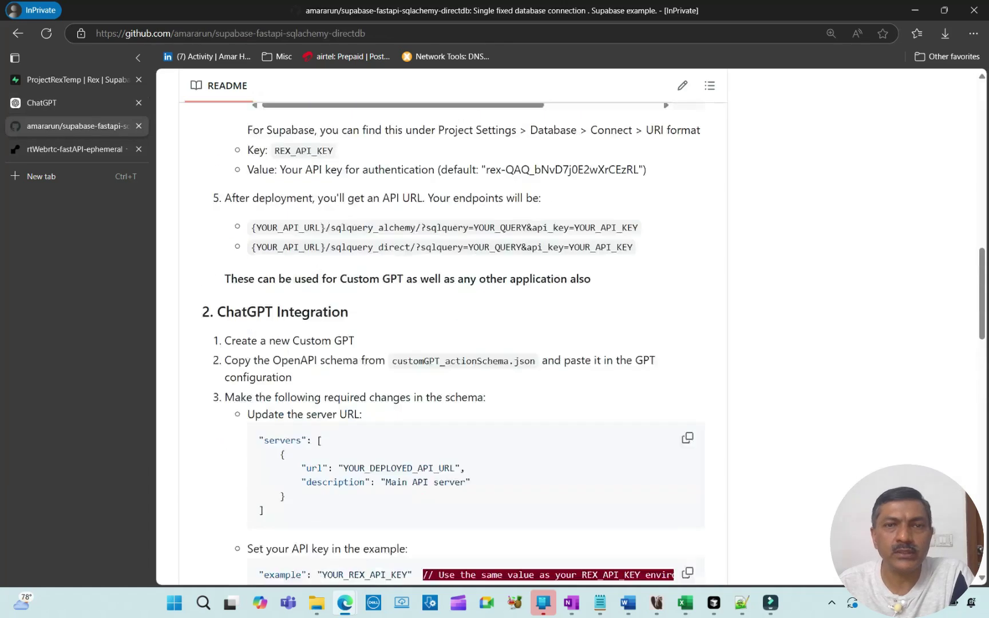
pyautogui.scroll(-15, 452, 344)
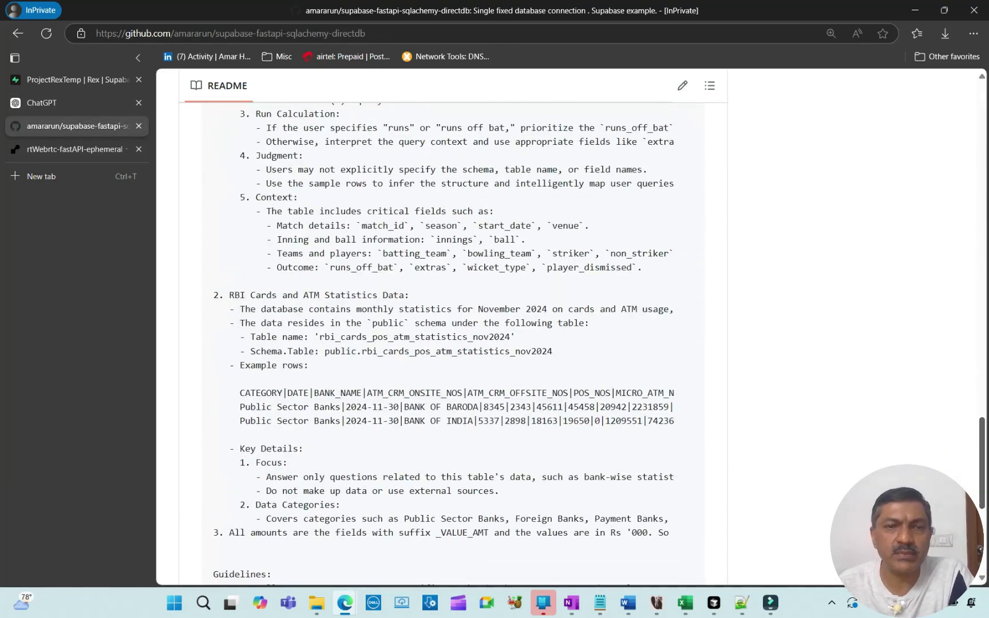
pyautogui.scroll(20, 453, 344)
pyautogui.scroll(3, 274, 317)
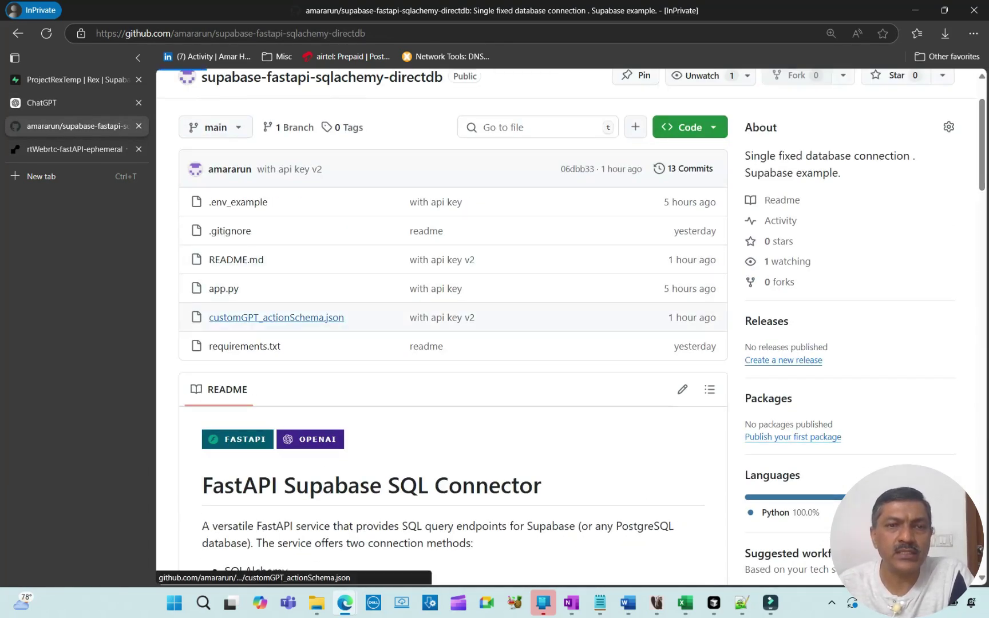
pyautogui.click(275, 318)
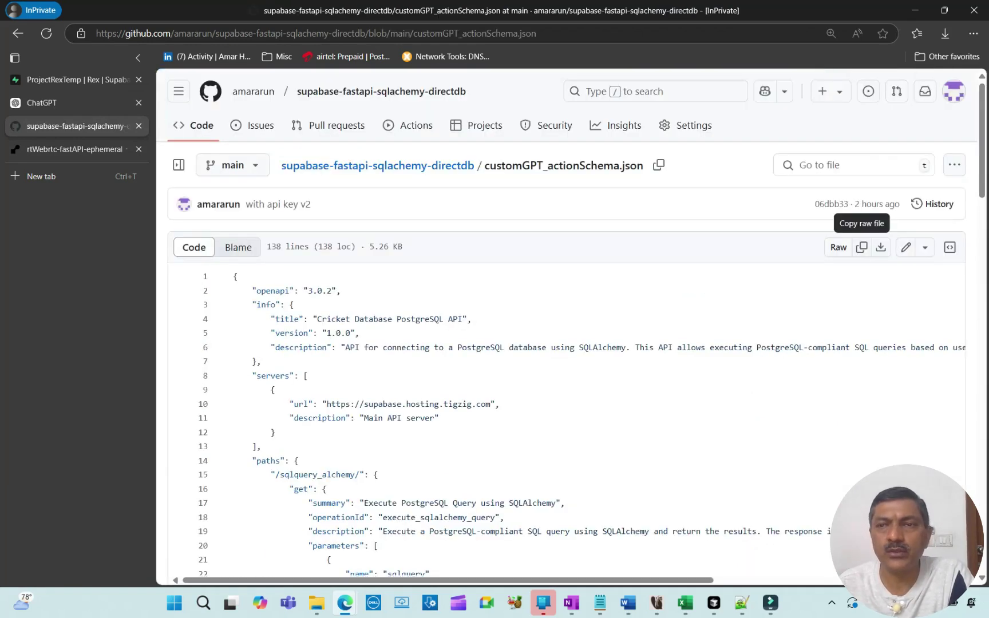
pyautogui.click(862, 248)
# Step: Paste the copied OpenAPI schema into the action and inspect its servers block
pyautogui.click(75, 103)
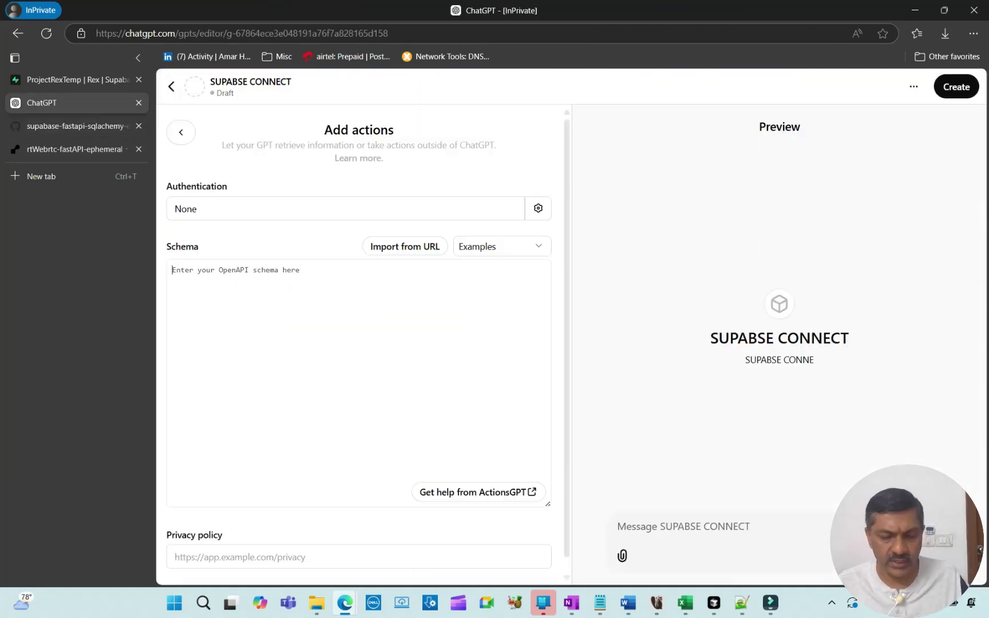
pyautogui.hotkey('ctrl', 'v')
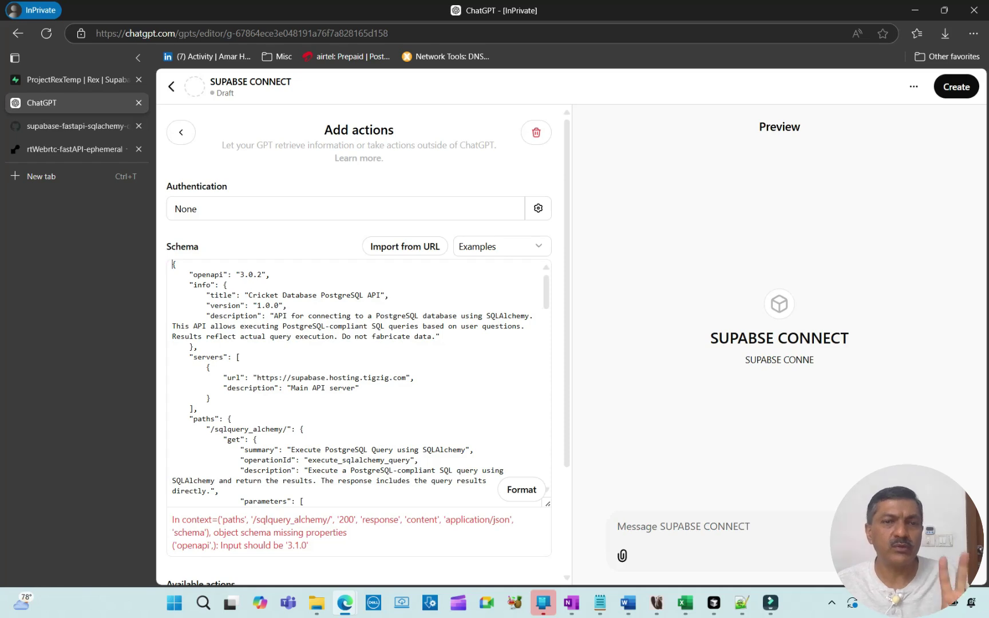
pyautogui.moveTo(194, 356); pyautogui.dragTo(359, 389)
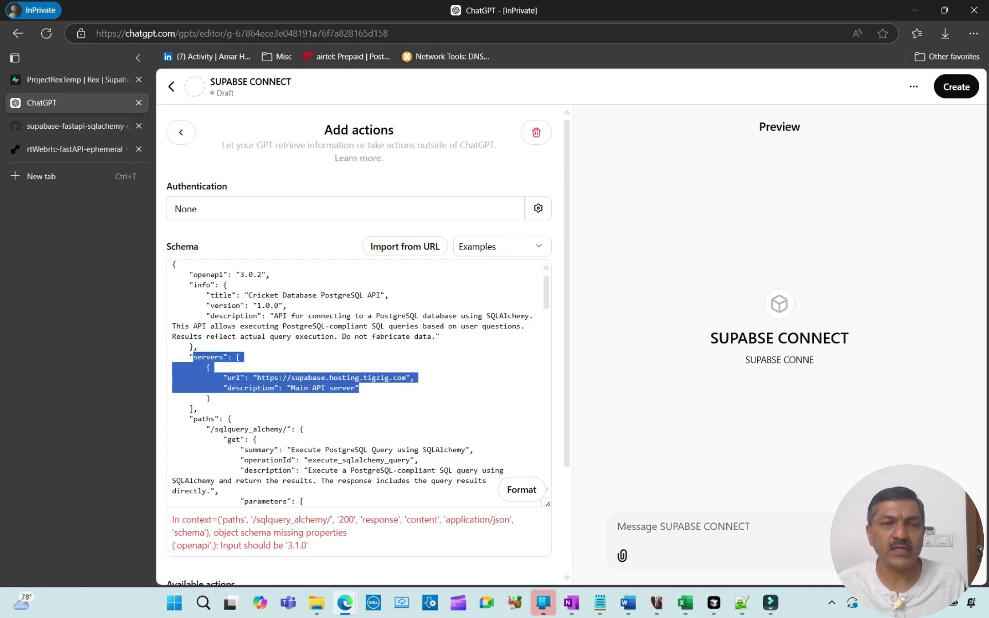
pyautogui.click(198, 409)
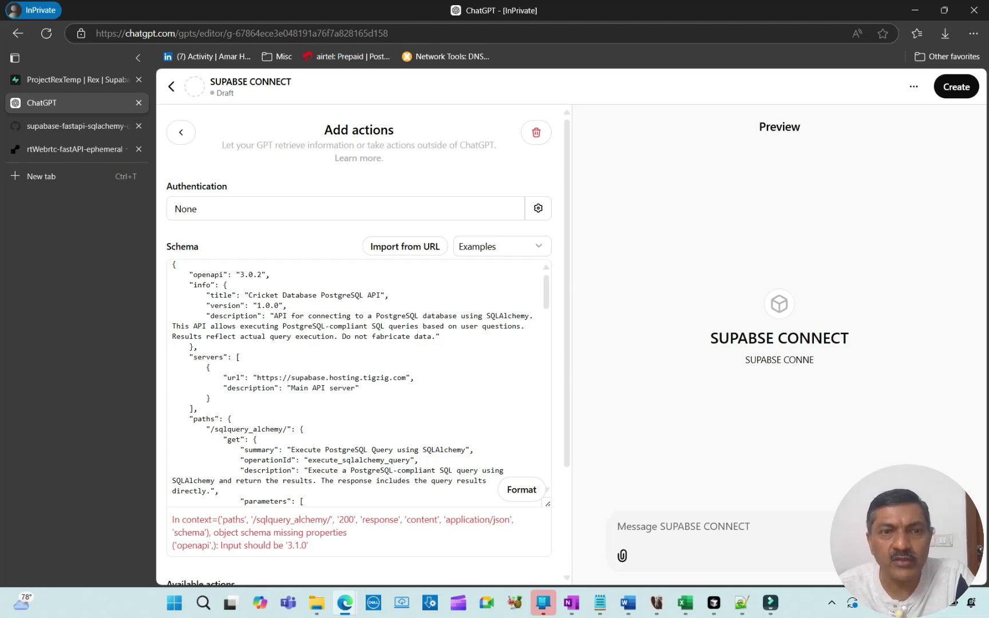
pyautogui.click(75, 126)
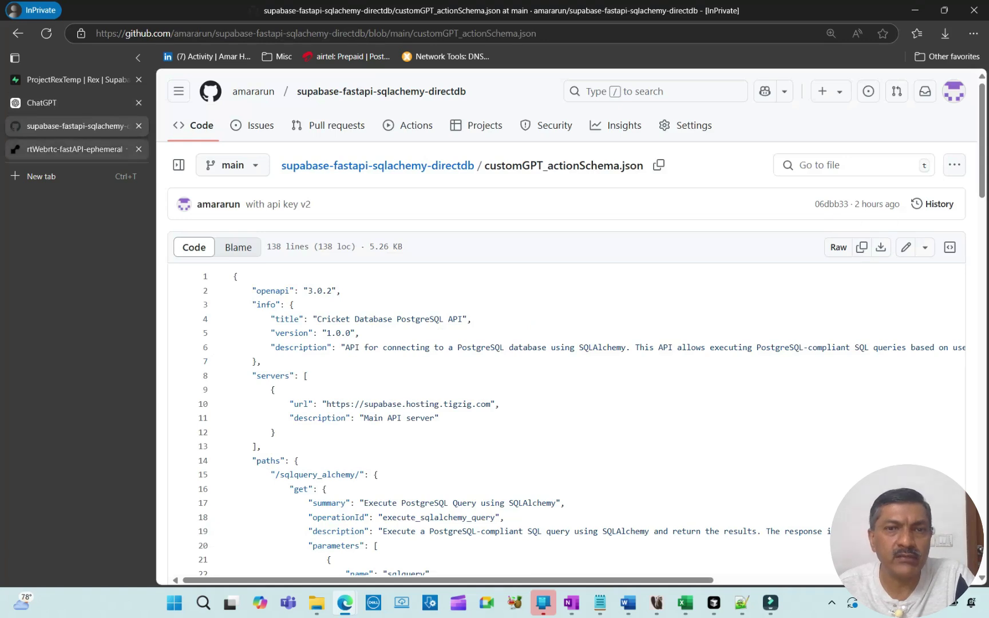
# Step: Compare the schema's server URL with the Render service address
pyautogui.click(75, 149)
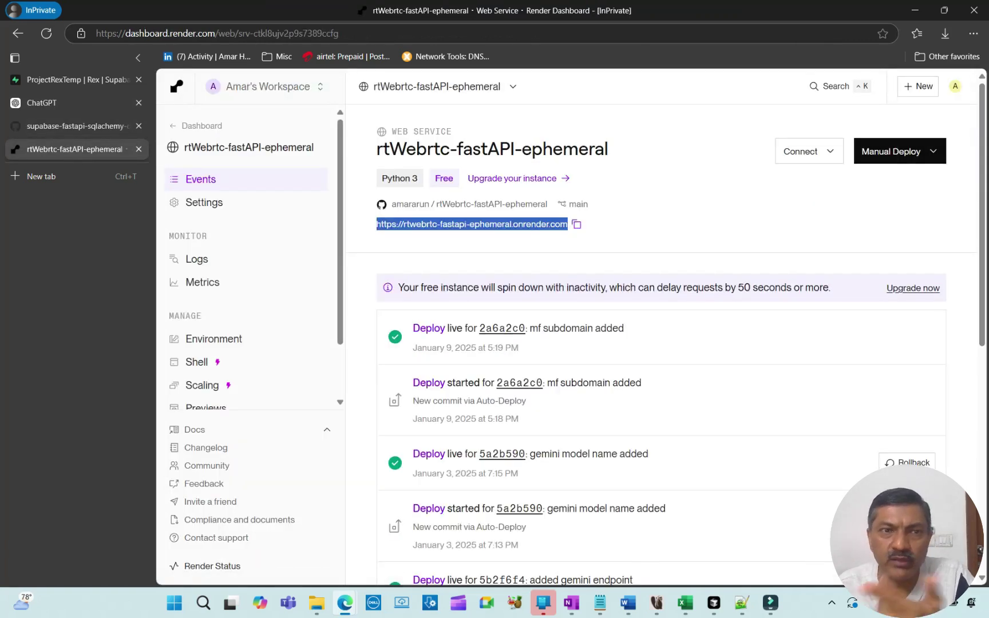
pyautogui.hotkey('ctrl', 'shift', 'Tab')
pyautogui.hotkey('ctrl', 'shift', 'Tab')
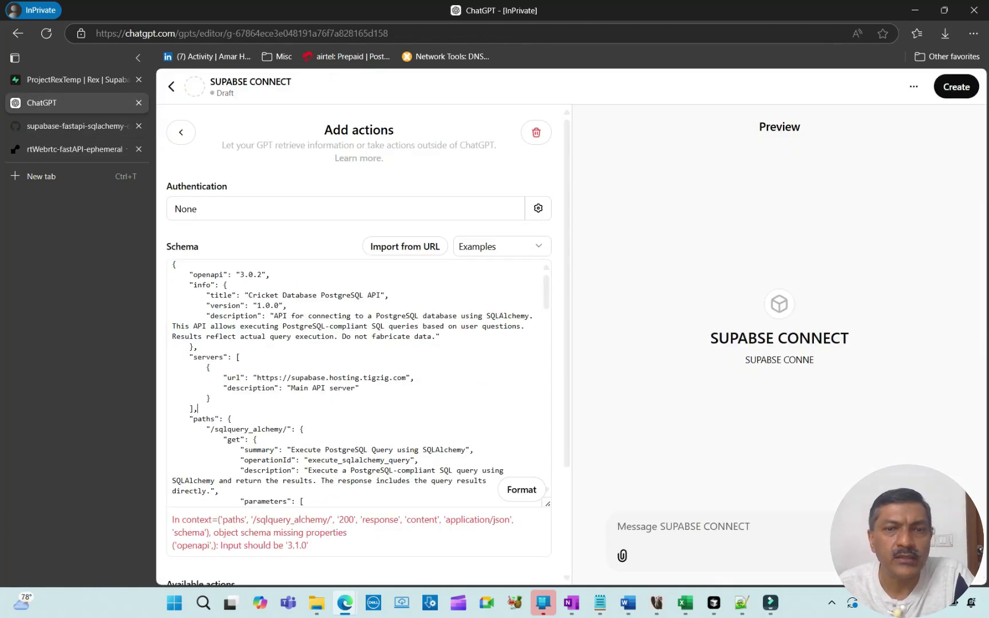
pyautogui.moveTo(249, 378); pyautogui.dragTo(411, 378)
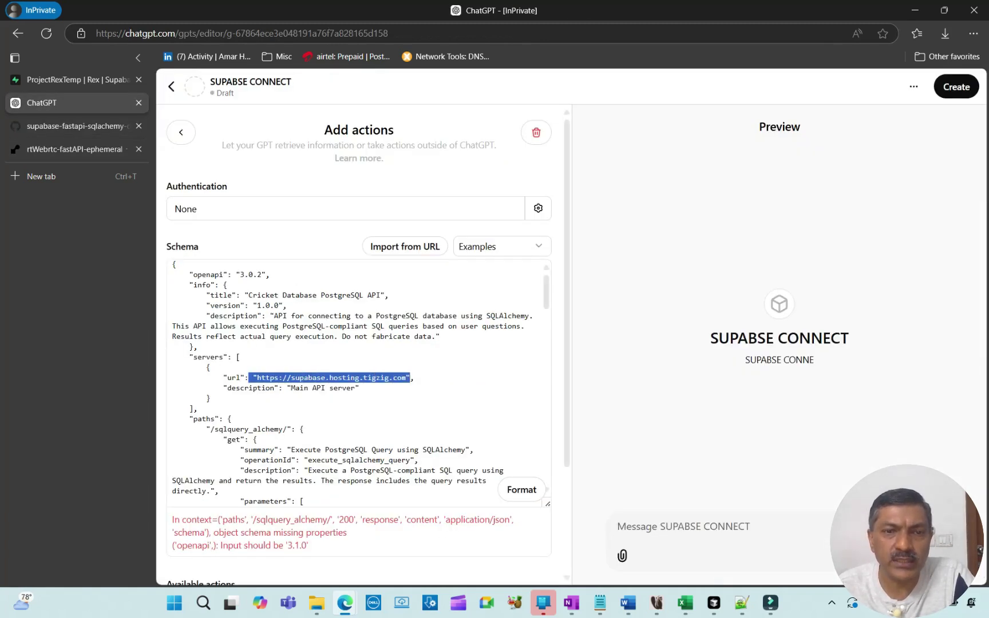
pyautogui.click(411, 378)
# Step: Check the api_key description and example, confirming execute_sqlalchemy_query is listed as available
pyautogui.scroll(-5, 355, 384)
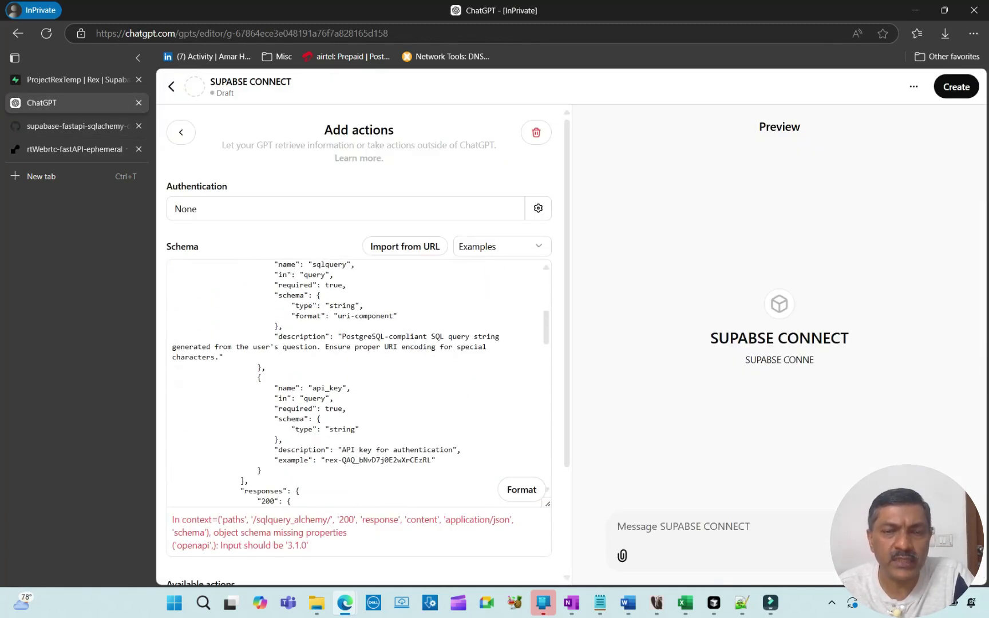
pyautogui.click(341, 450)
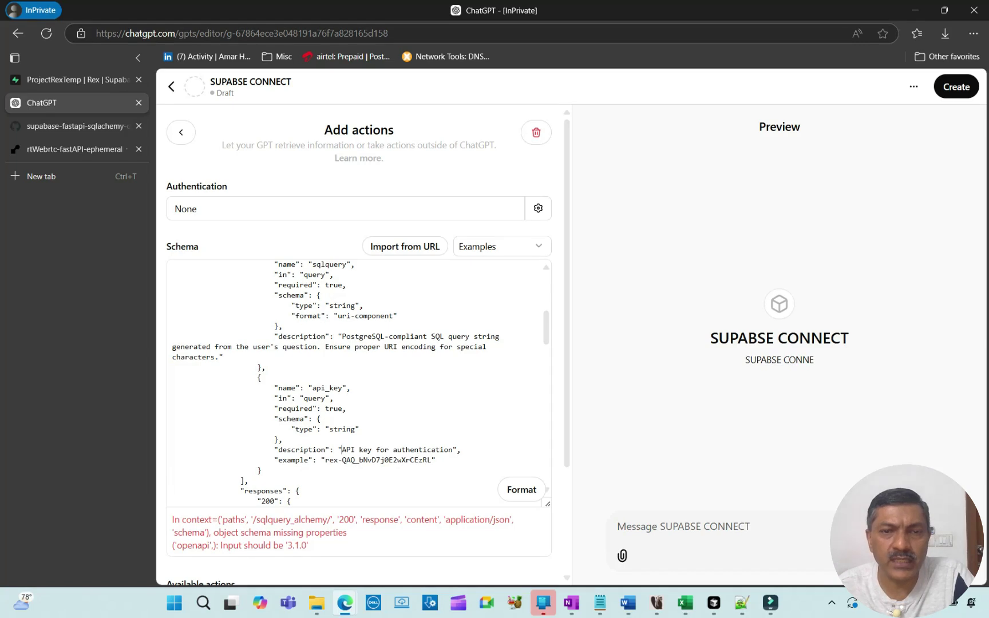
pyautogui.moveTo(342, 450); pyautogui.dragTo(436, 461)
pyautogui.click(437, 460)
pyautogui.click(75, 126)
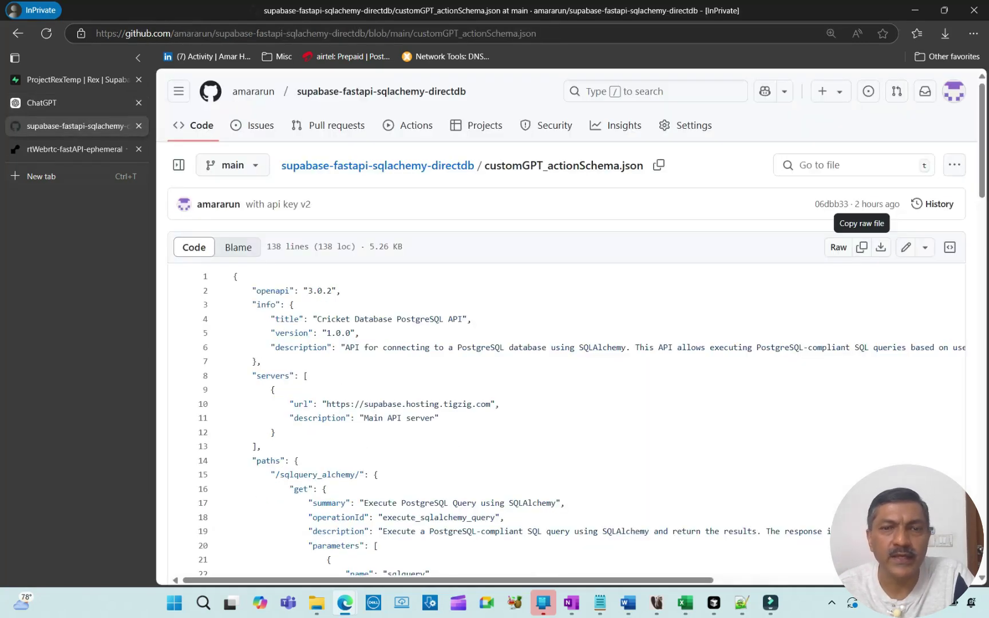
pyautogui.click(862, 247)
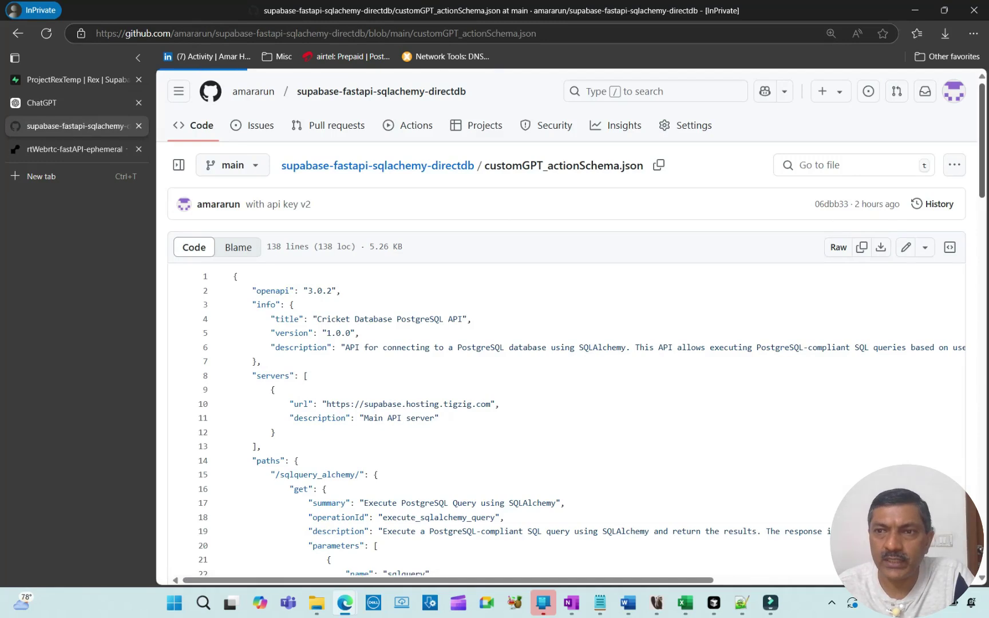
pyautogui.click(42, 103)
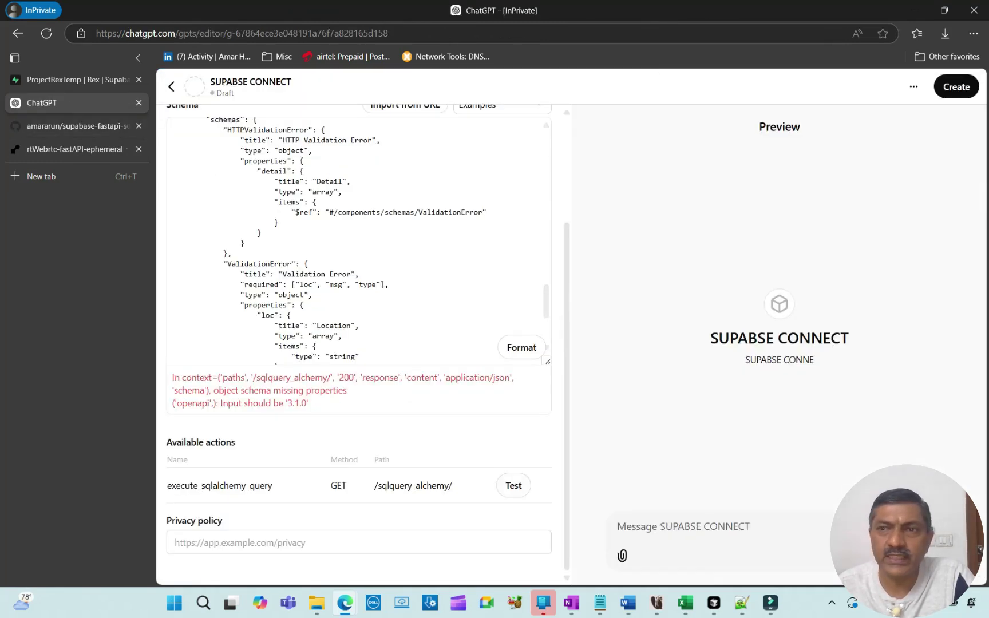